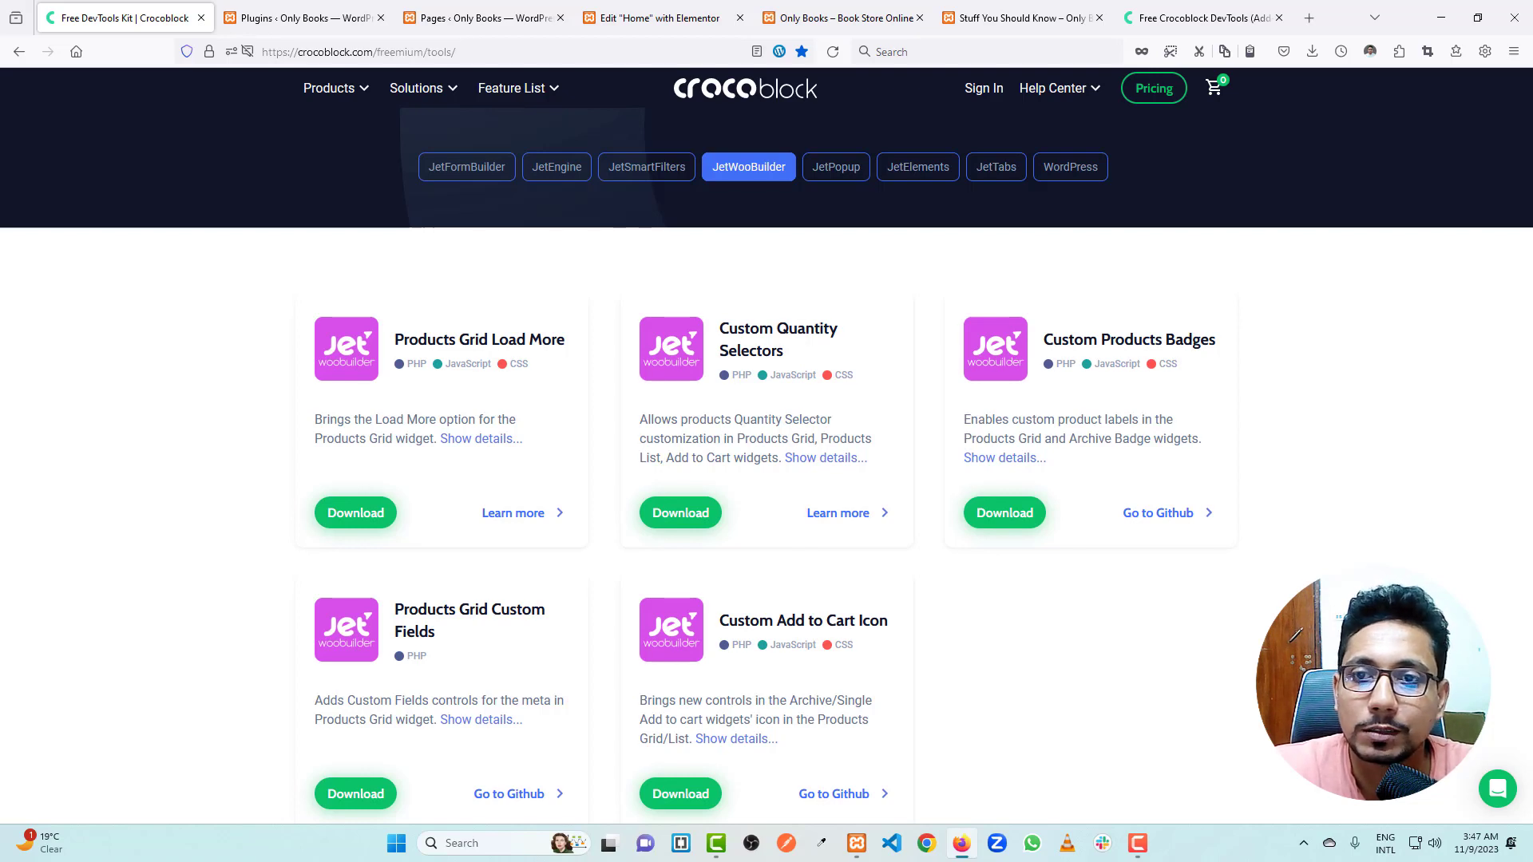
Step: Review the Custom Products Badges add-on on the Crocoblock tools page and locate it among the site's installed WordPress plugins
{"action": "left_click_drag", "start_coordinate": [1049, 328], "coordinate": [1228, 328]}
{"action": "left_click", "coordinate": [1309, 448]}
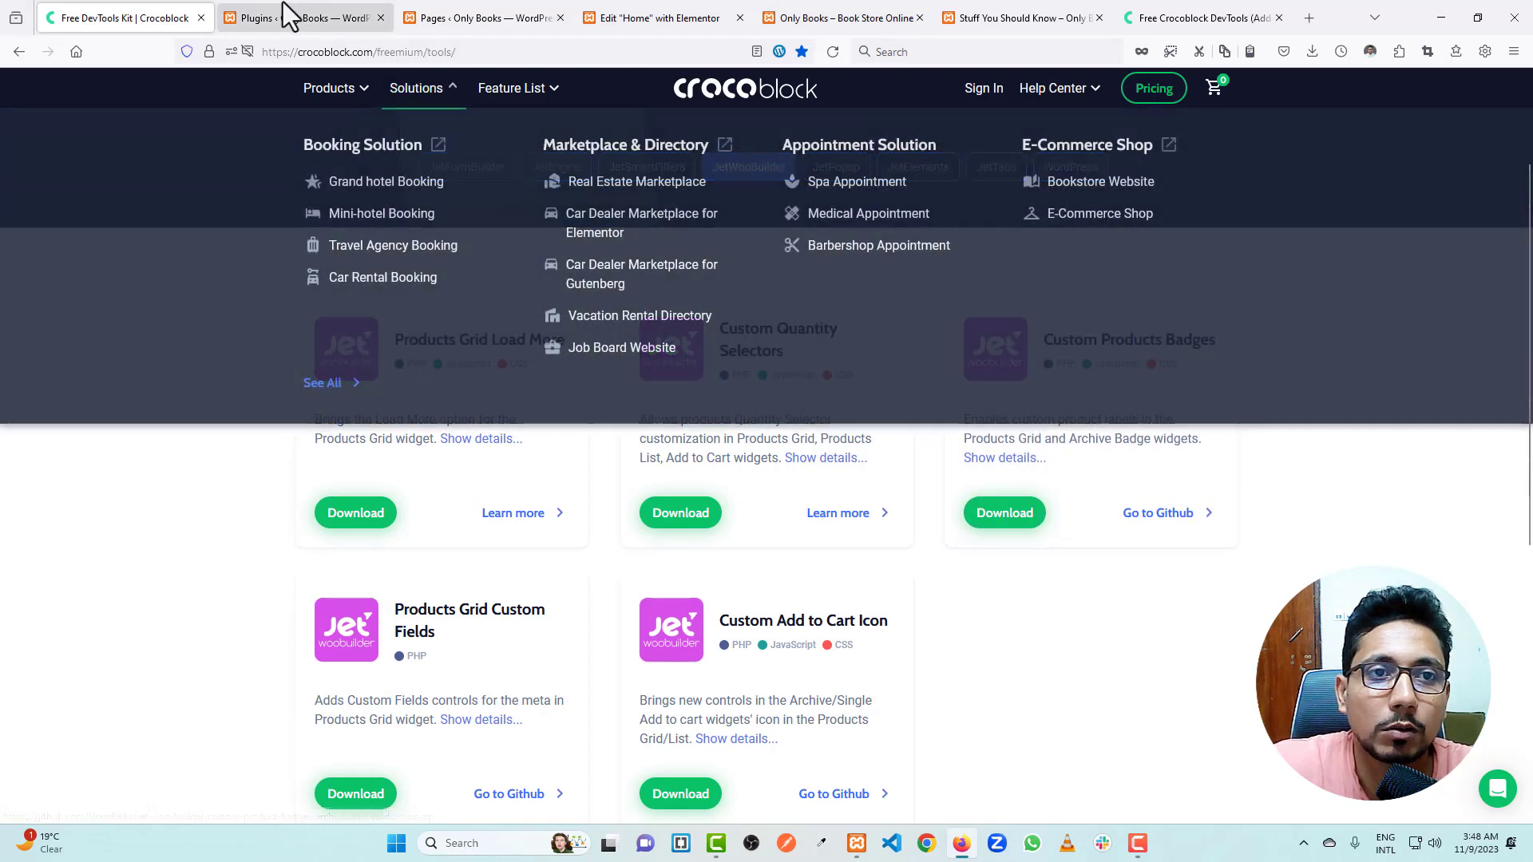
{"action": "left_click", "coordinate": [284, 7]}
{"action": "scroll", "coordinate": [348, 454], "scroll_direction": "down", "scroll_amount": 2}
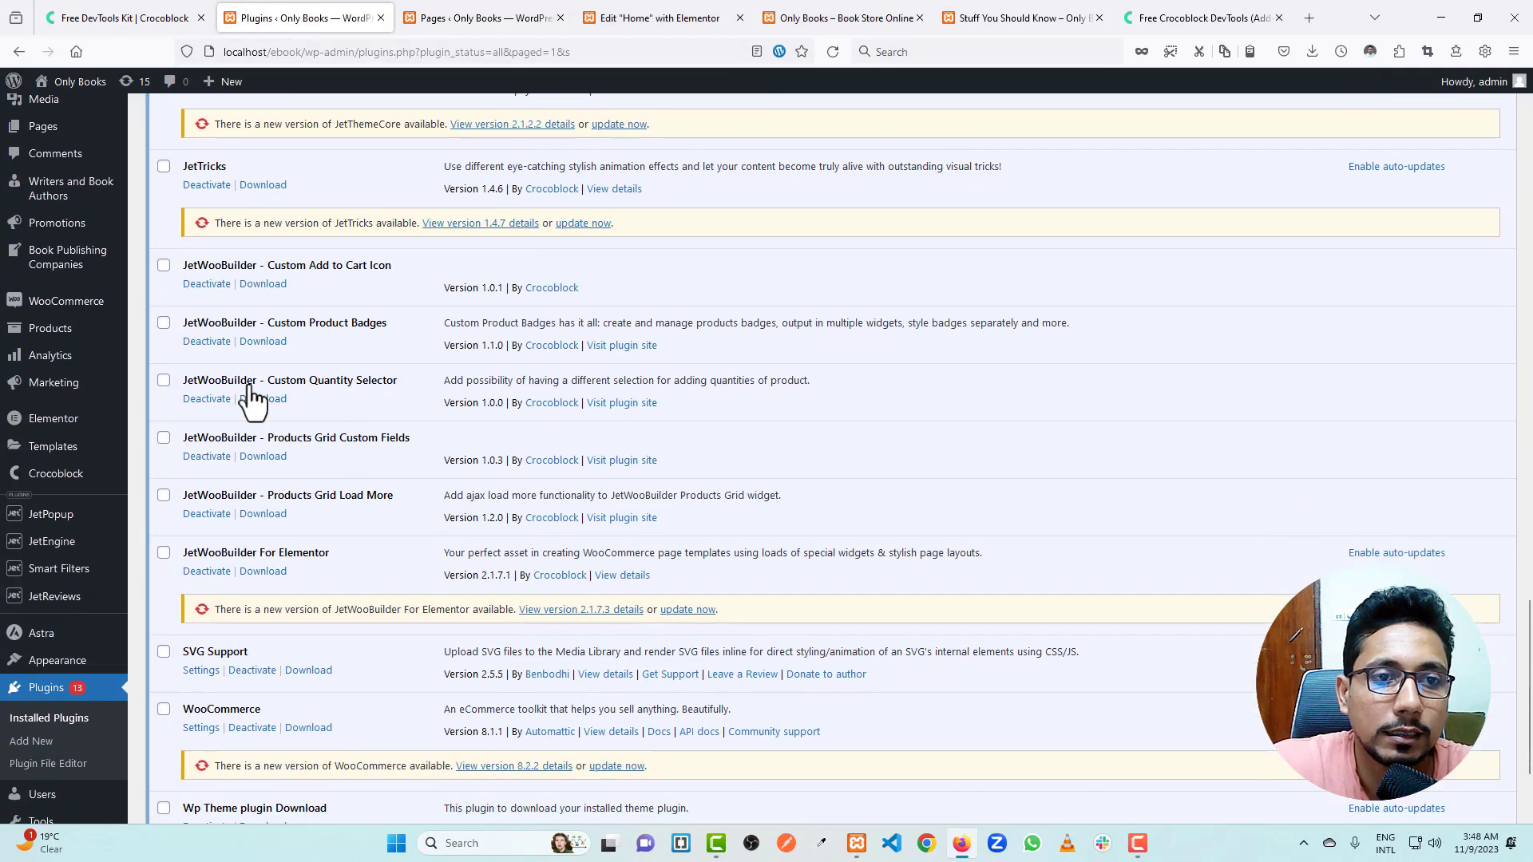
{"action": "left_click_drag", "start_coordinate": [264, 323], "coordinate": [386, 323]}
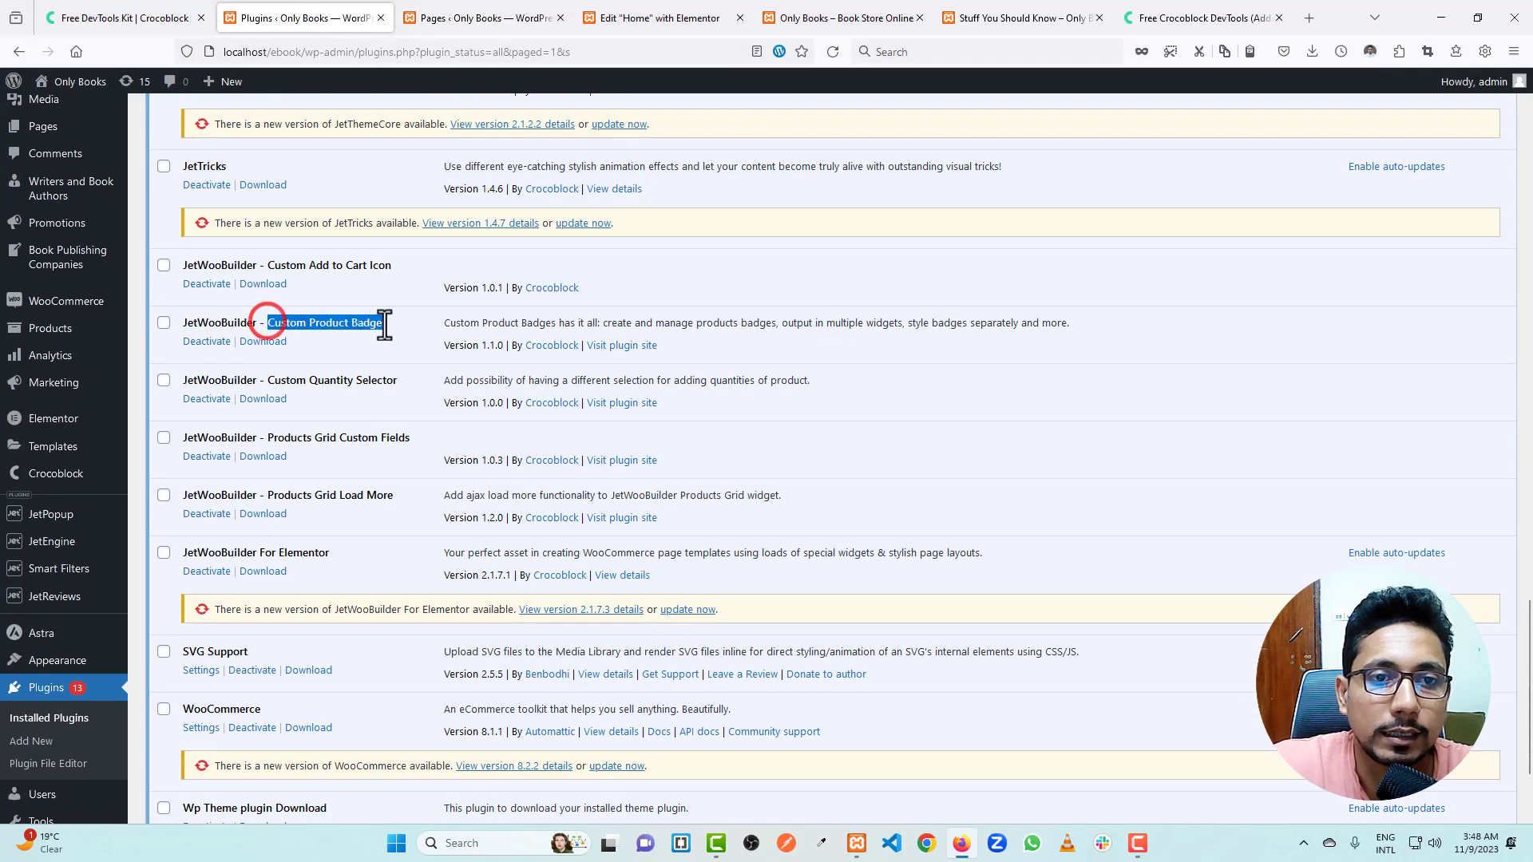
{"action": "left_click", "coordinate": [401, 325]}
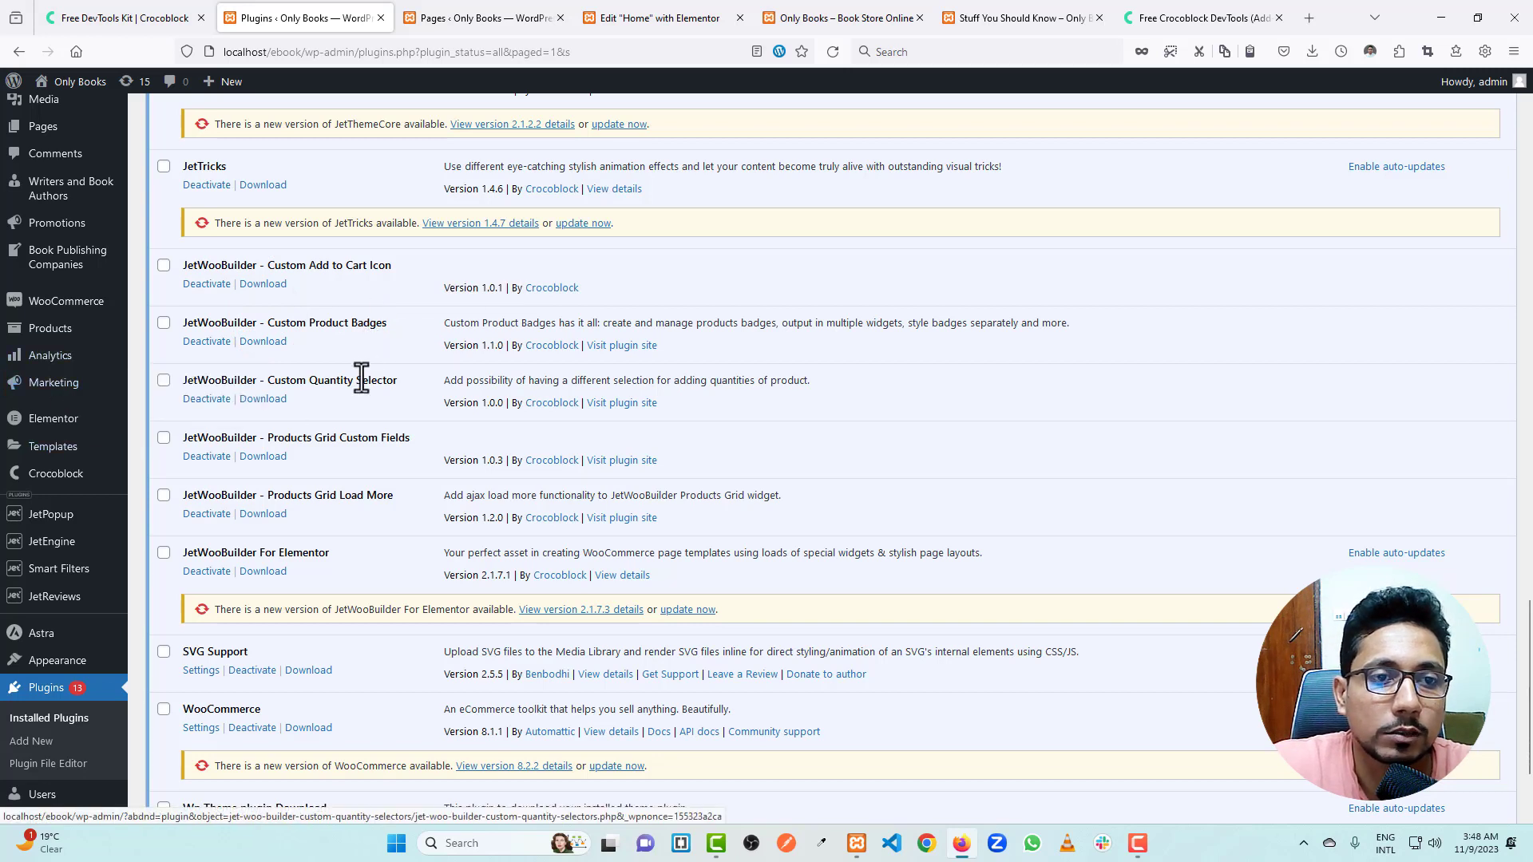
Step: Open the JetWooBuilder Custom Badges settings in Crocoblock's JetPlugins Settings
{"action": "mouse_move", "coordinate": [61, 476]}
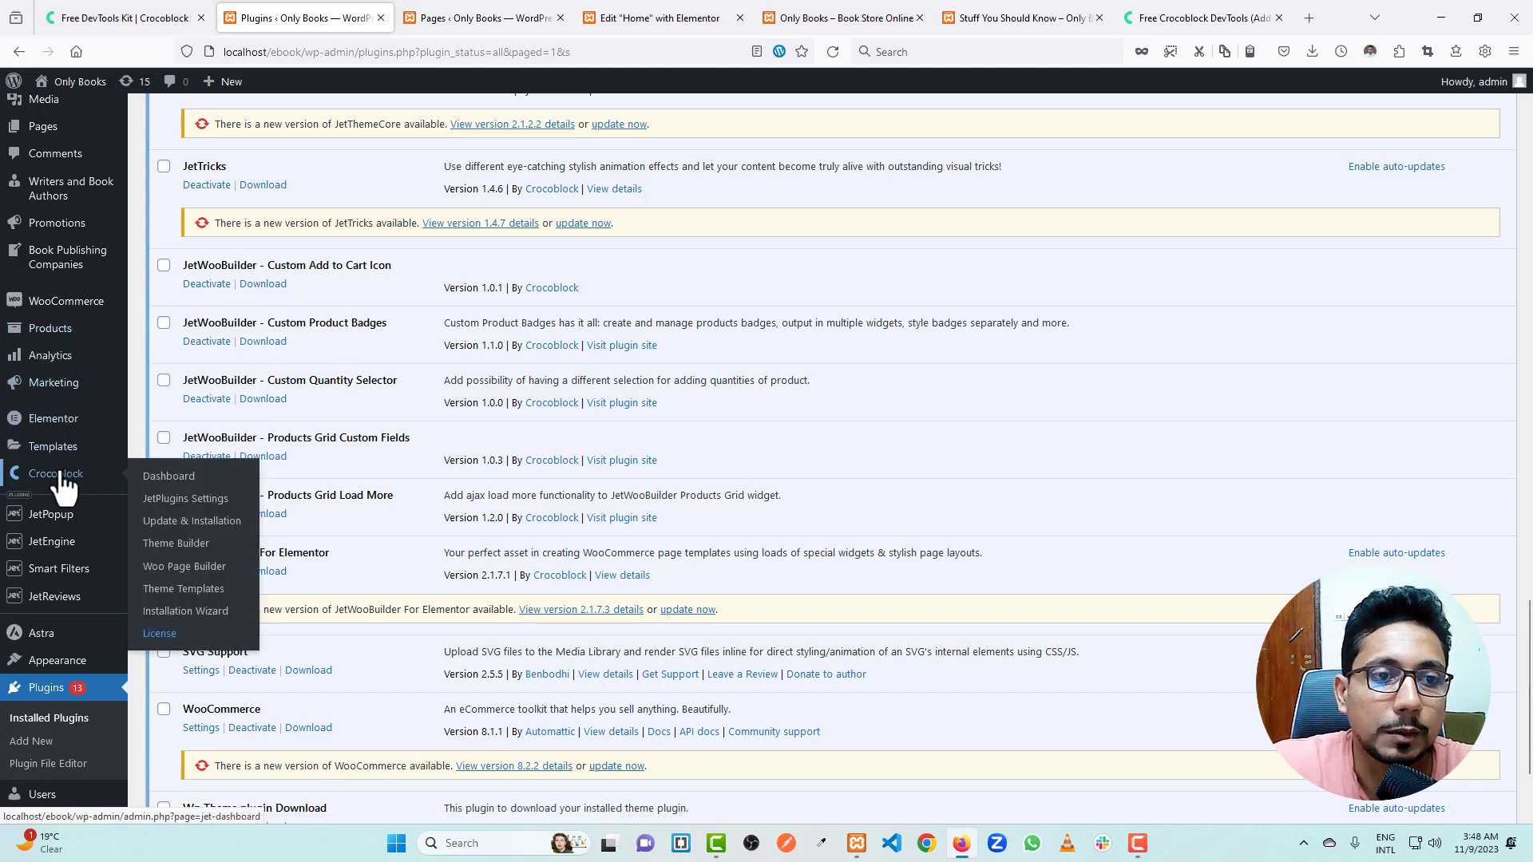
{"action": "left_click", "coordinate": [191, 497]}
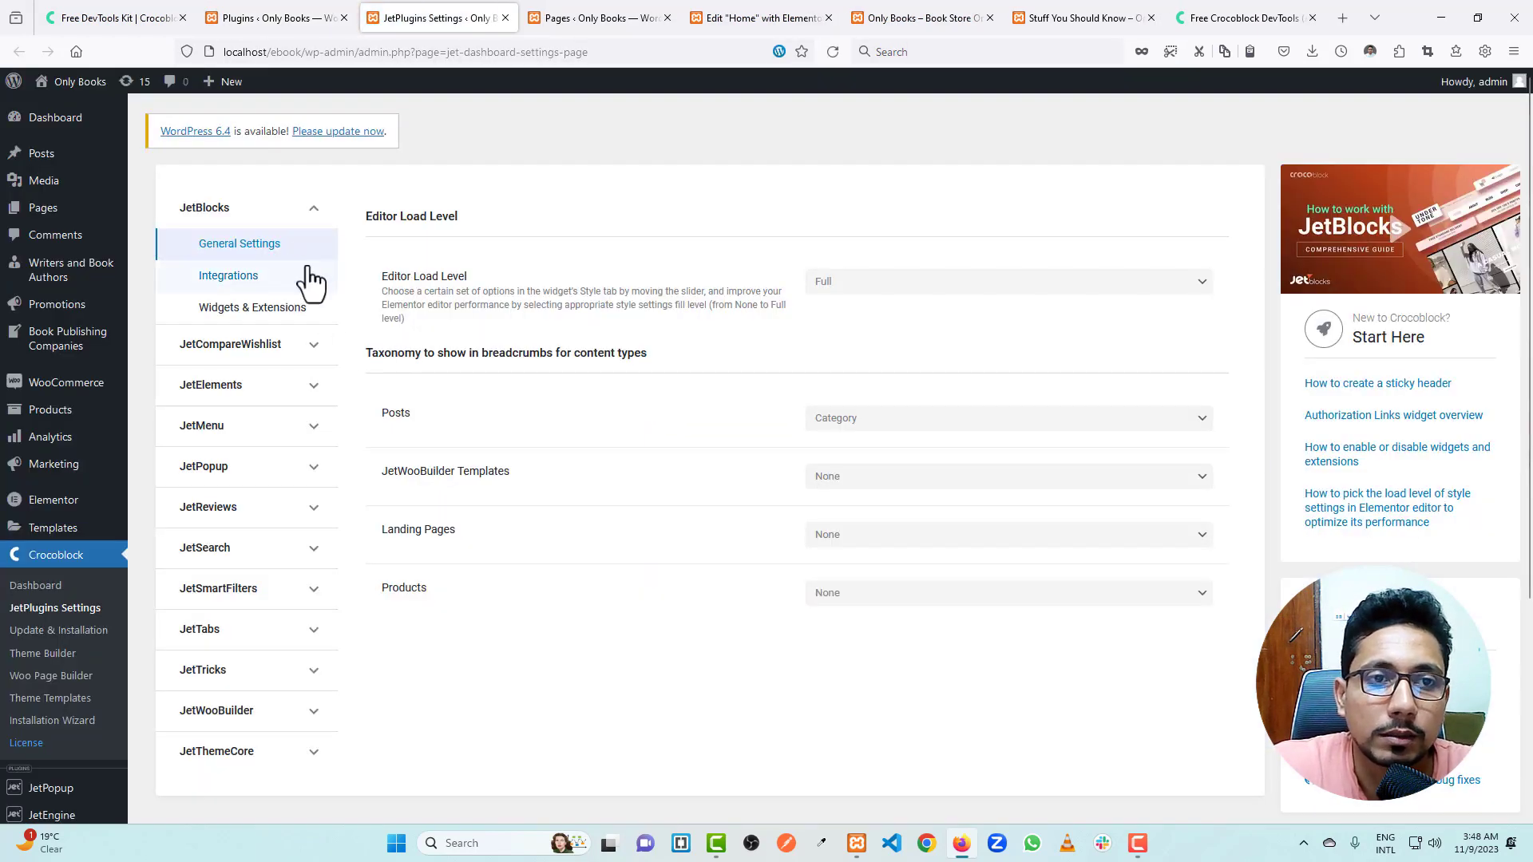
{"action": "left_click", "coordinate": [270, 209]}
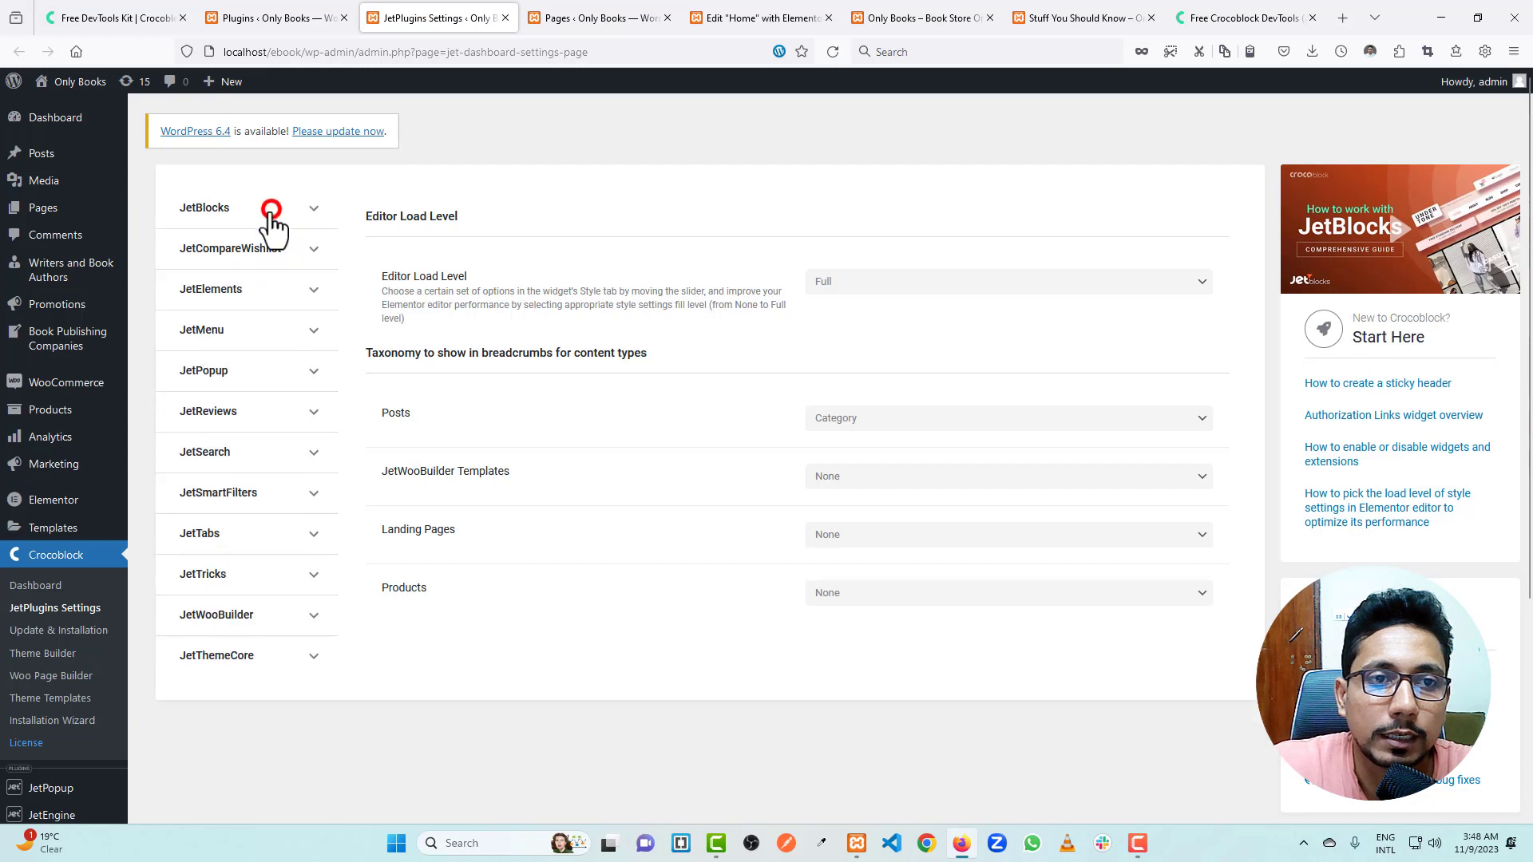
{"action": "left_click", "coordinate": [236, 616]}
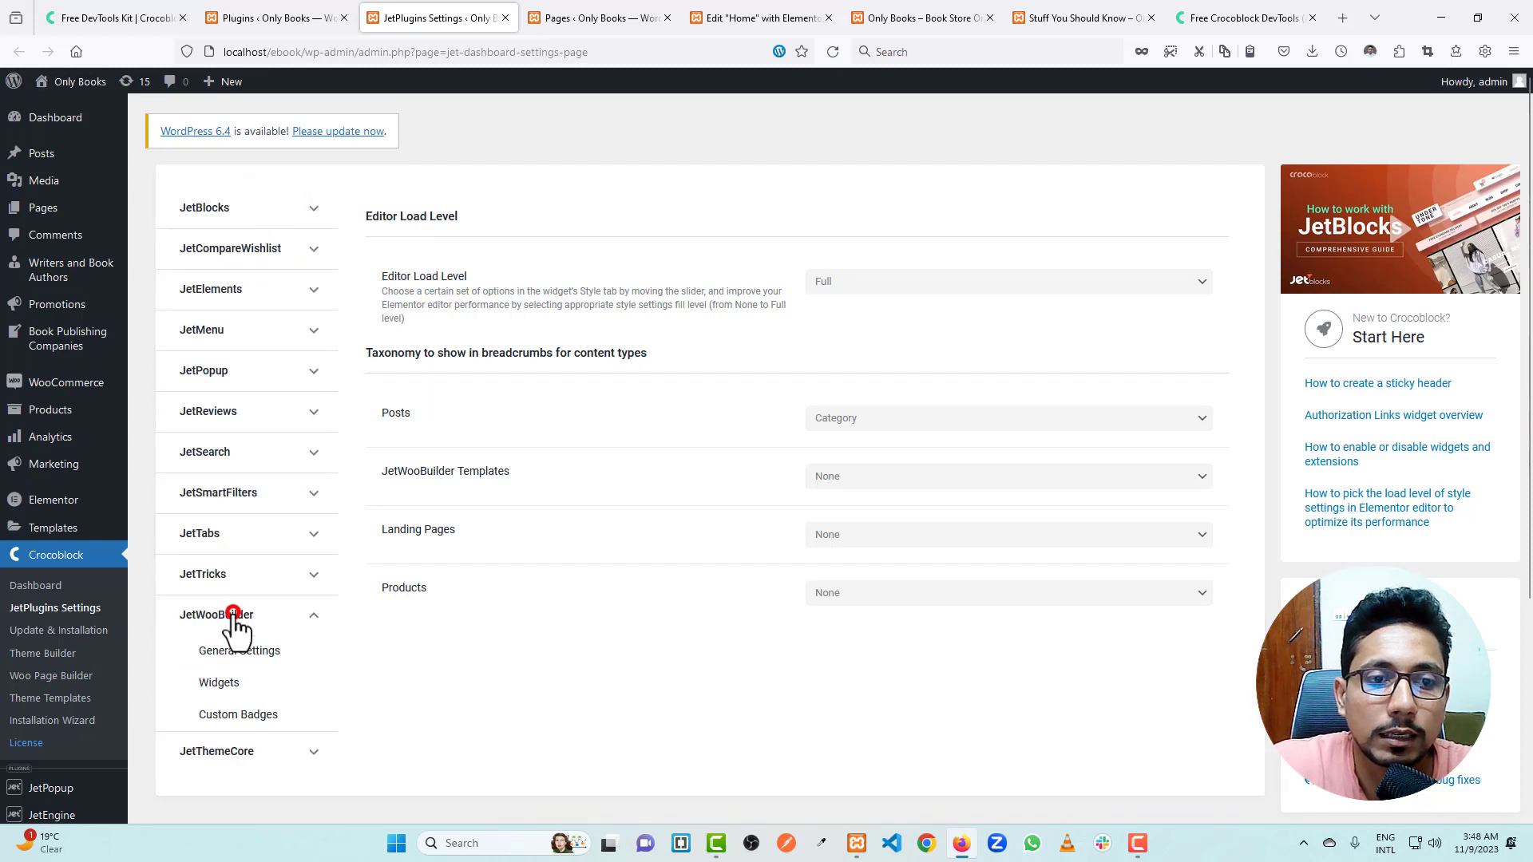
{"action": "left_click", "coordinate": [237, 717]}
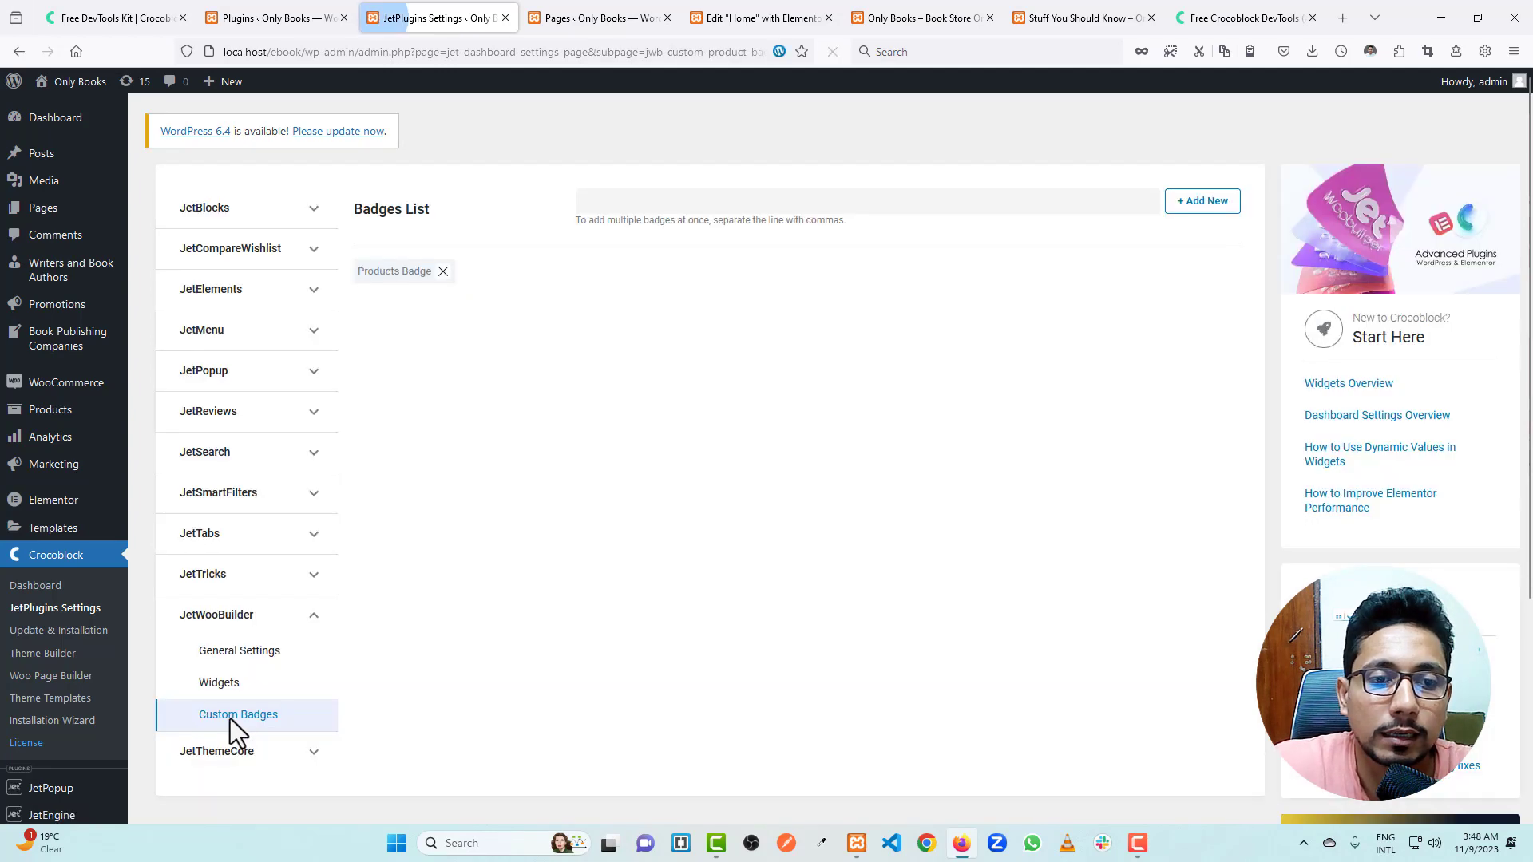
Step: Delete the existing Products Badge entry from the badges list and add a badge named Best Seller
{"action": "left_click", "coordinate": [444, 274]}
{"action": "left_click", "coordinate": [436, 247]}
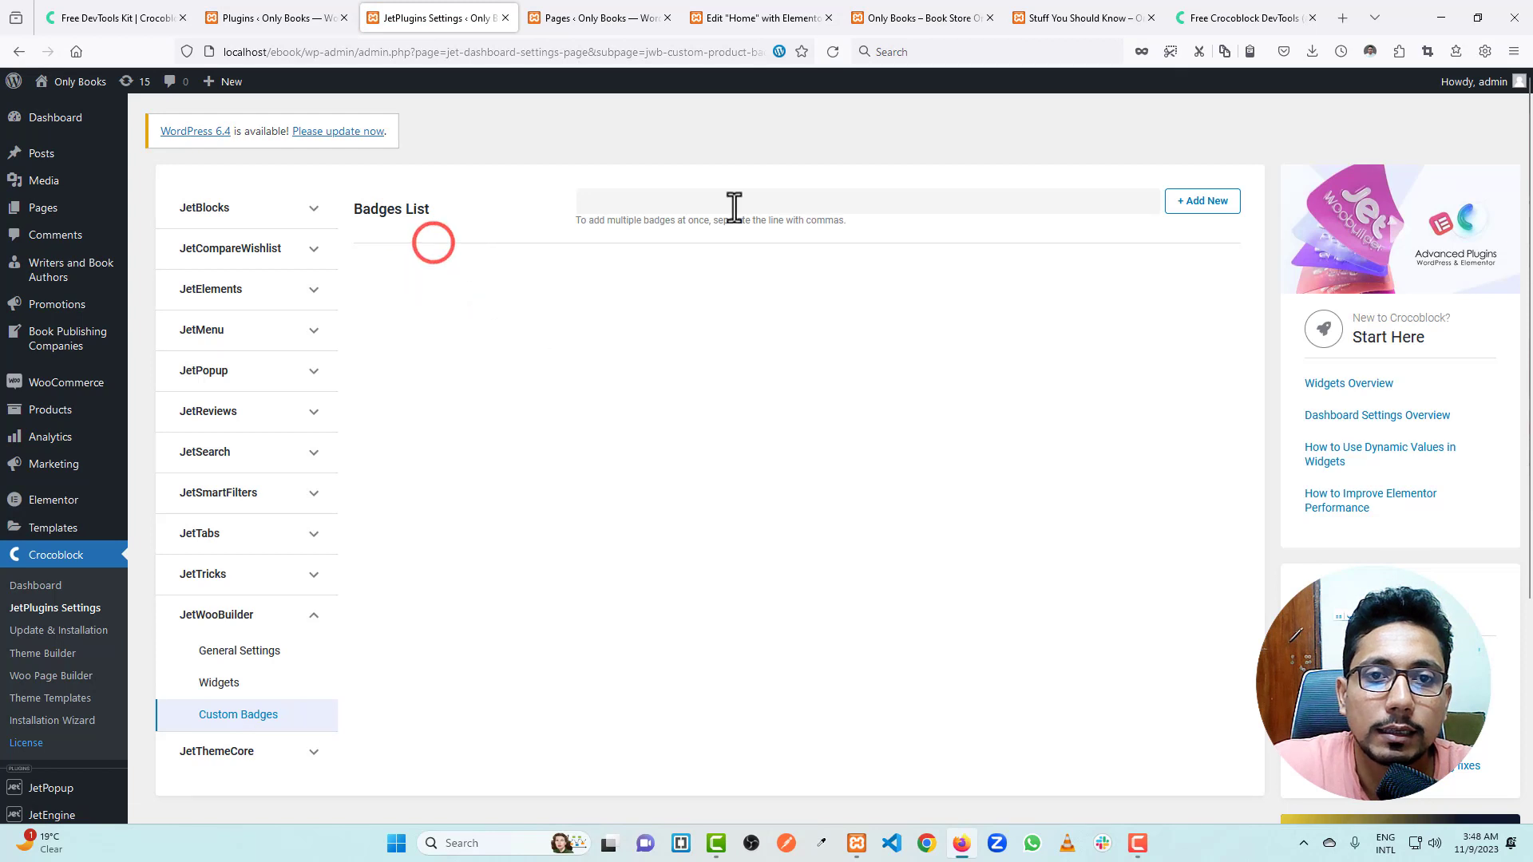
{"action": "left_click", "coordinate": [611, 202]}
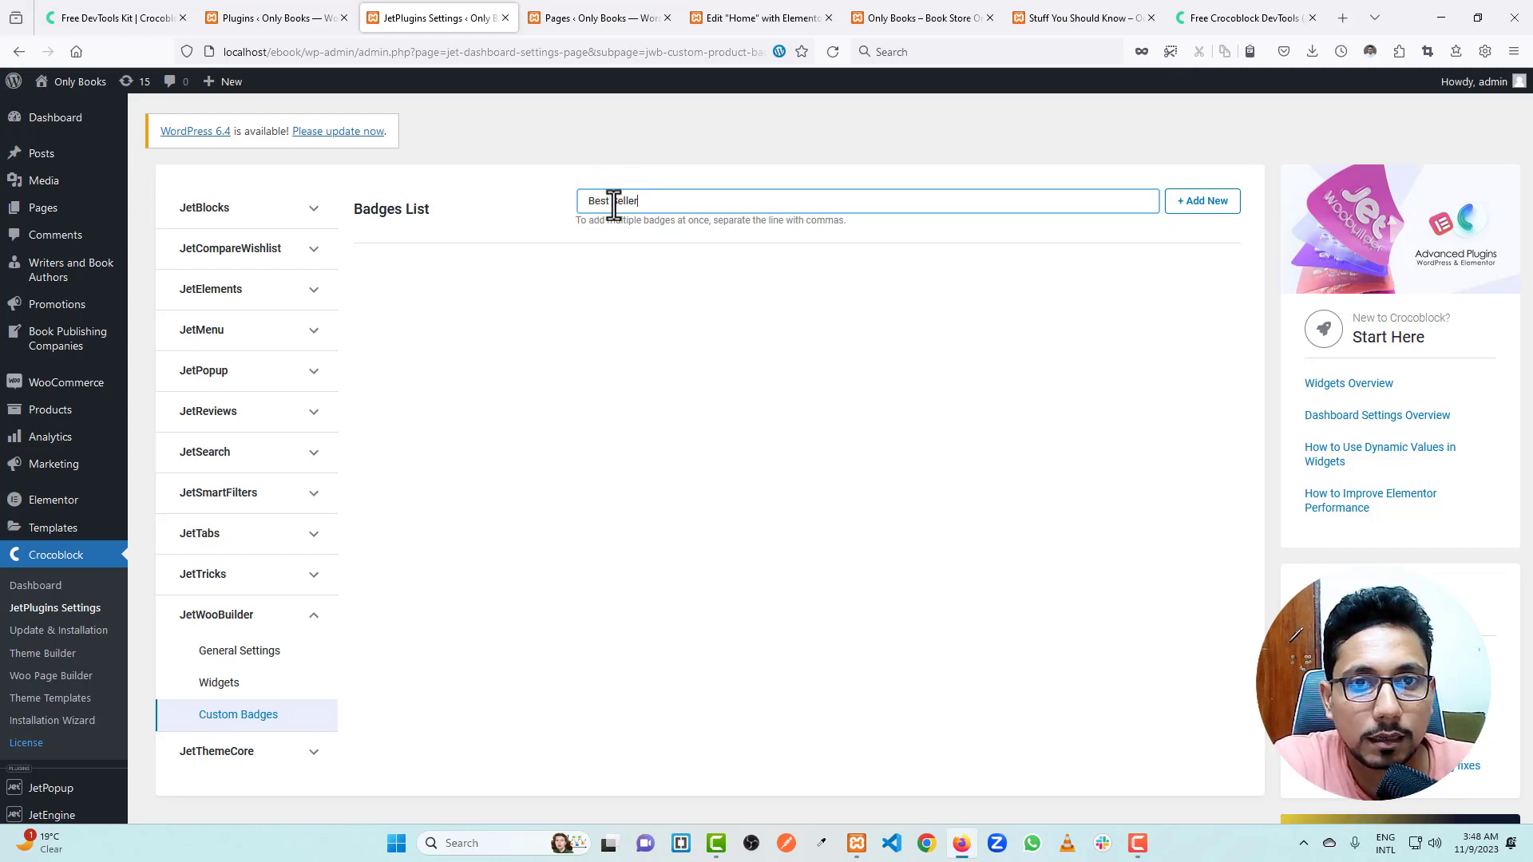
{"action": "left_click", "coordinate": [1197, 202]}
Step: Add three more badges named Popular, Top and Sale to the badges list
{"action": "left_click", "coordinate": [644, 204]}
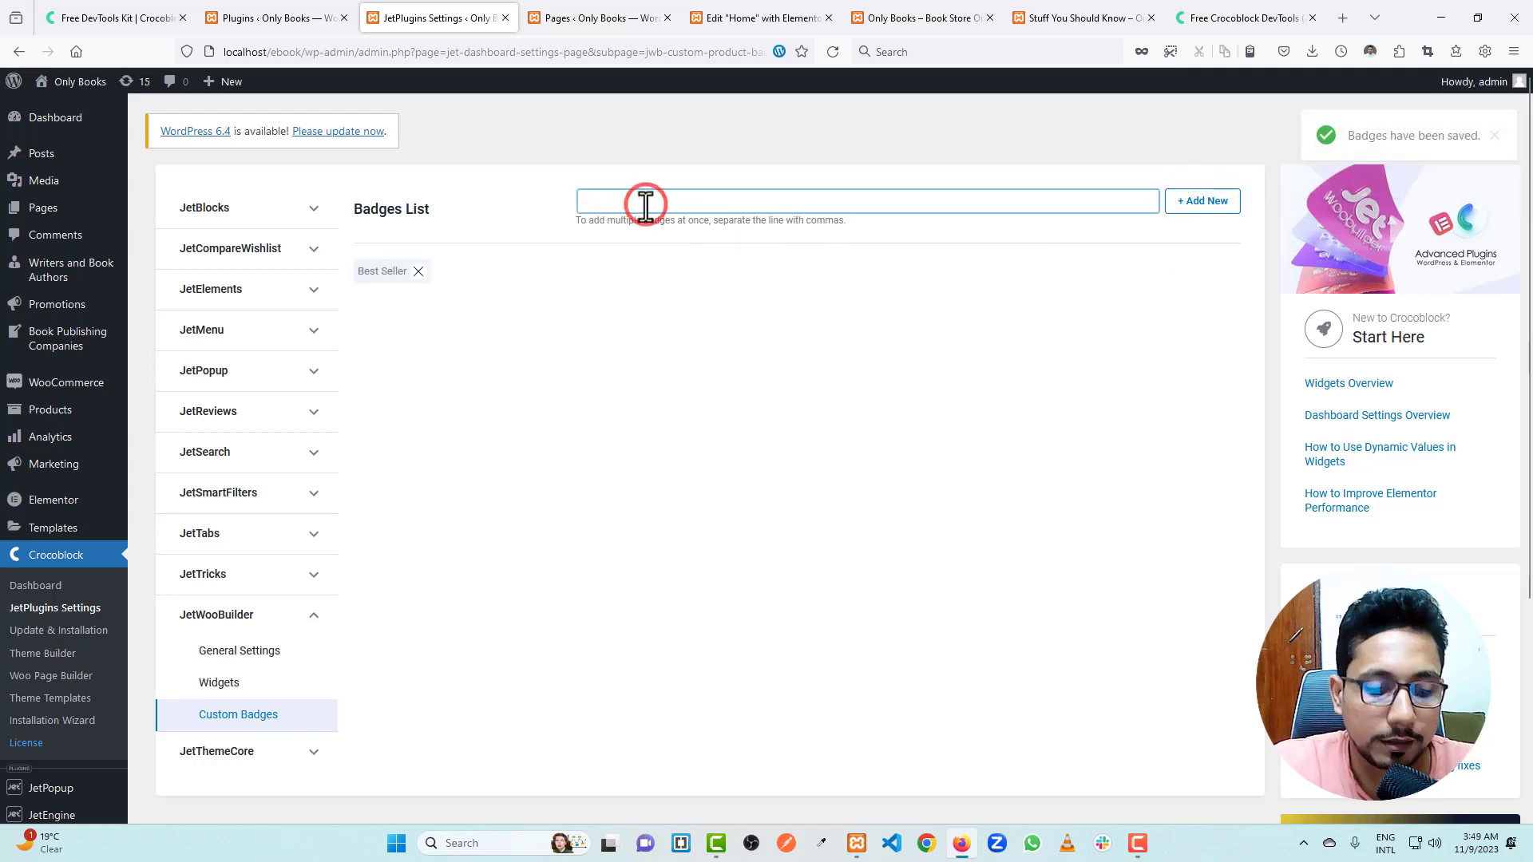
{"action": "type", "text": "Po"}
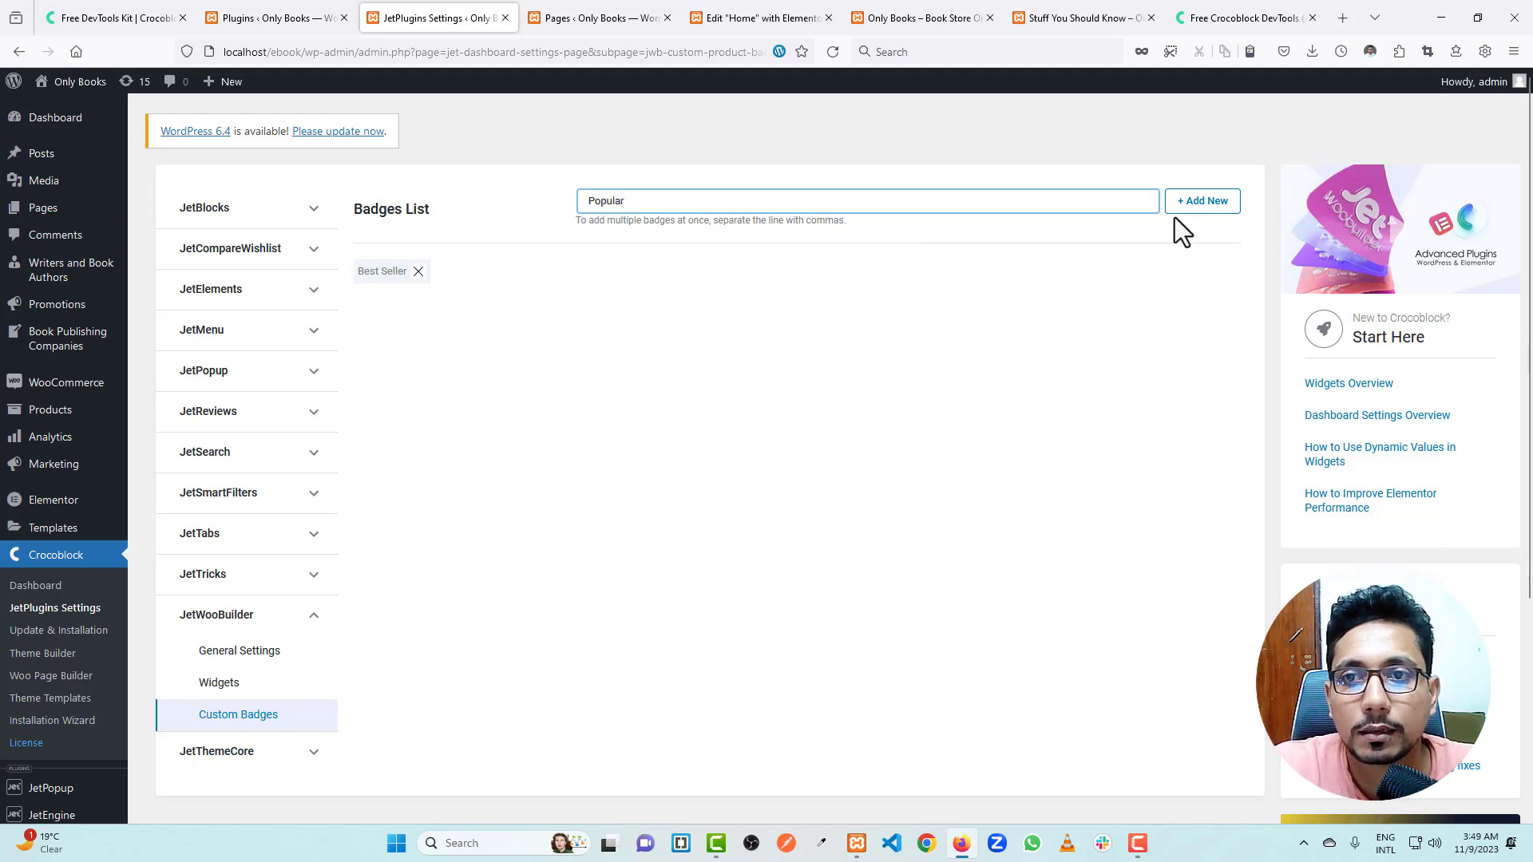
{"action": "type", "text": "pular"}
{"action": "left_click", "coordinate": [1197, 201]}
{"action": "left_click", "coordinate": [643, 204]}
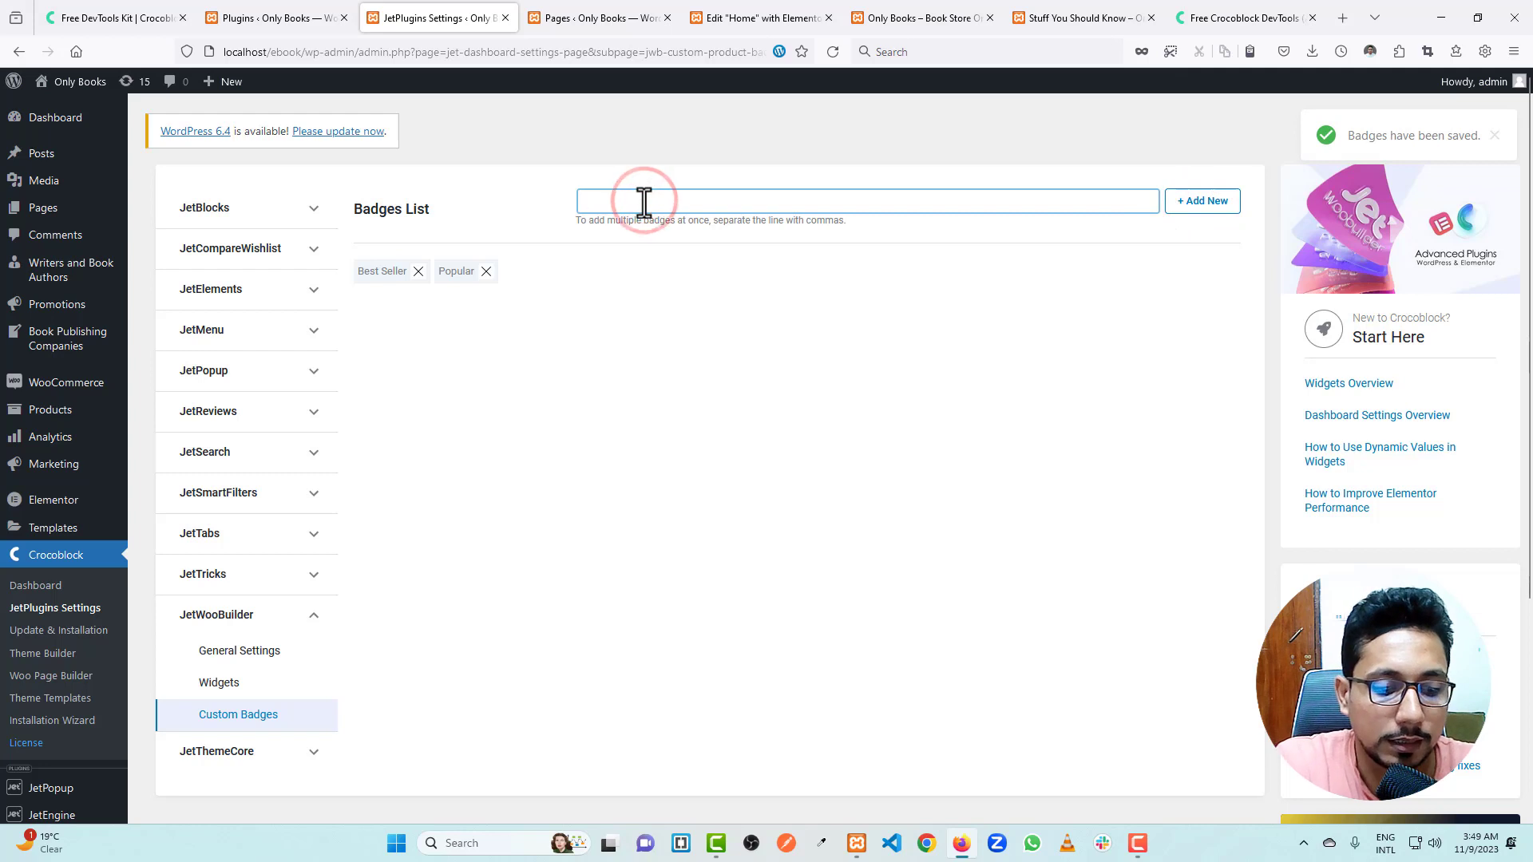
{"action": "type", "text": "Top"}
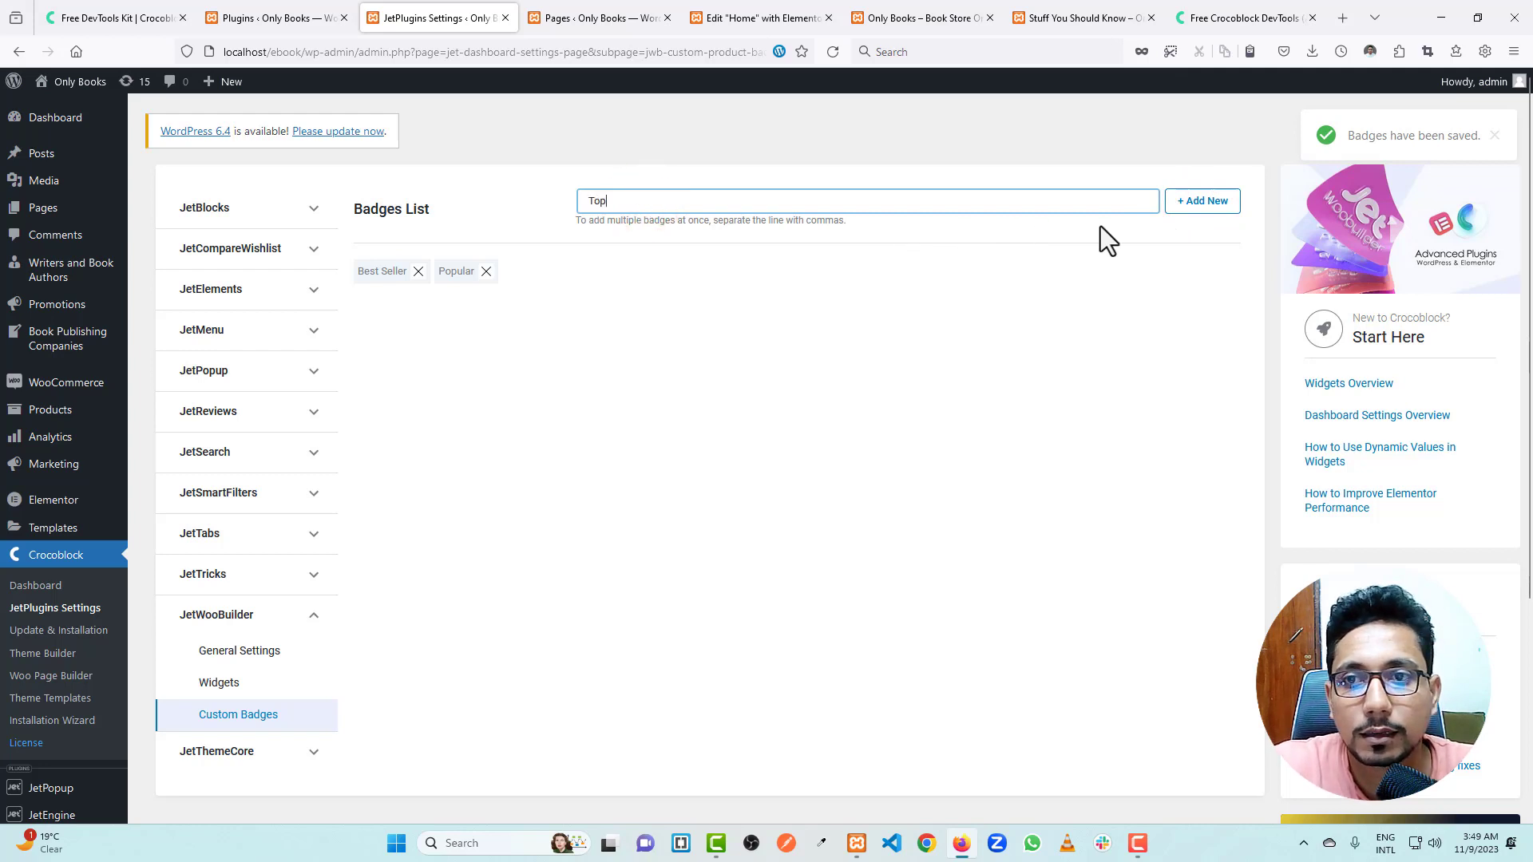
{"action": "left_click", "coordinate": [1187, 205]}
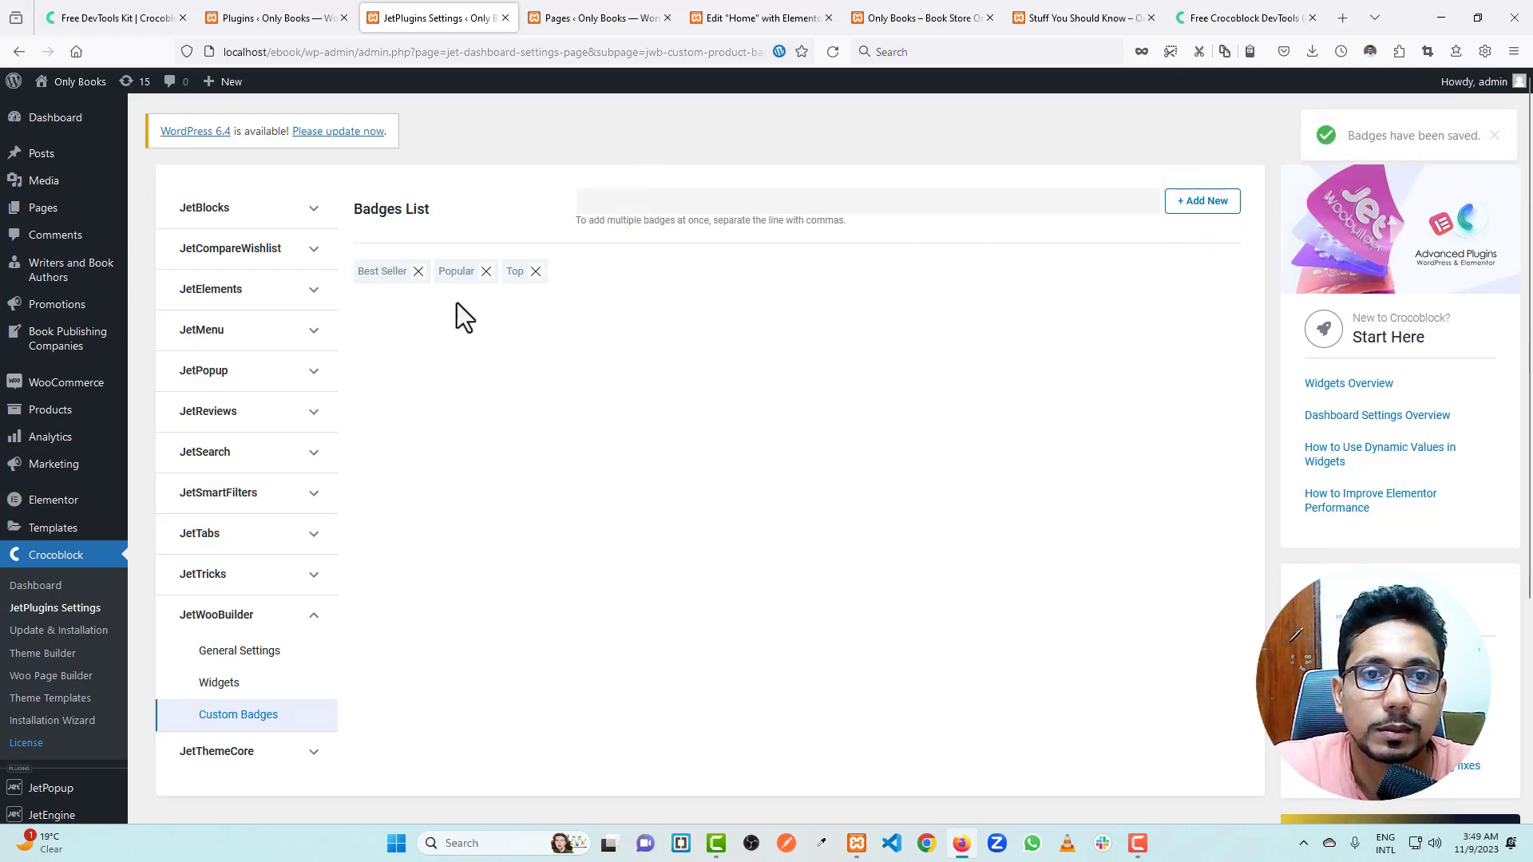
{"action": "left_click", "coordinate": [611, 204]}
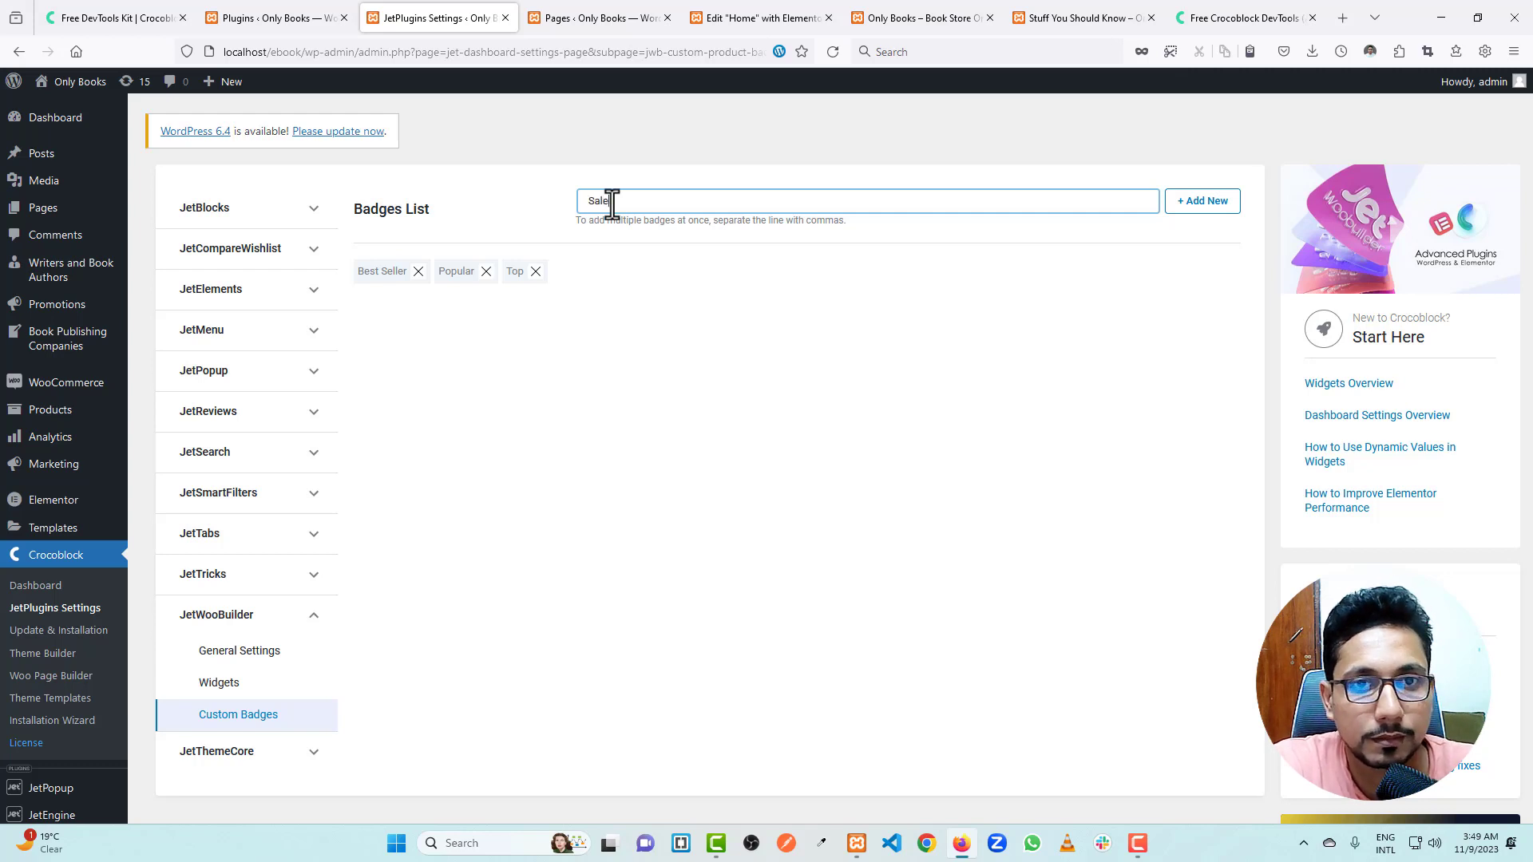
{"action": "left_click", "coordinate": [1198, 206]}
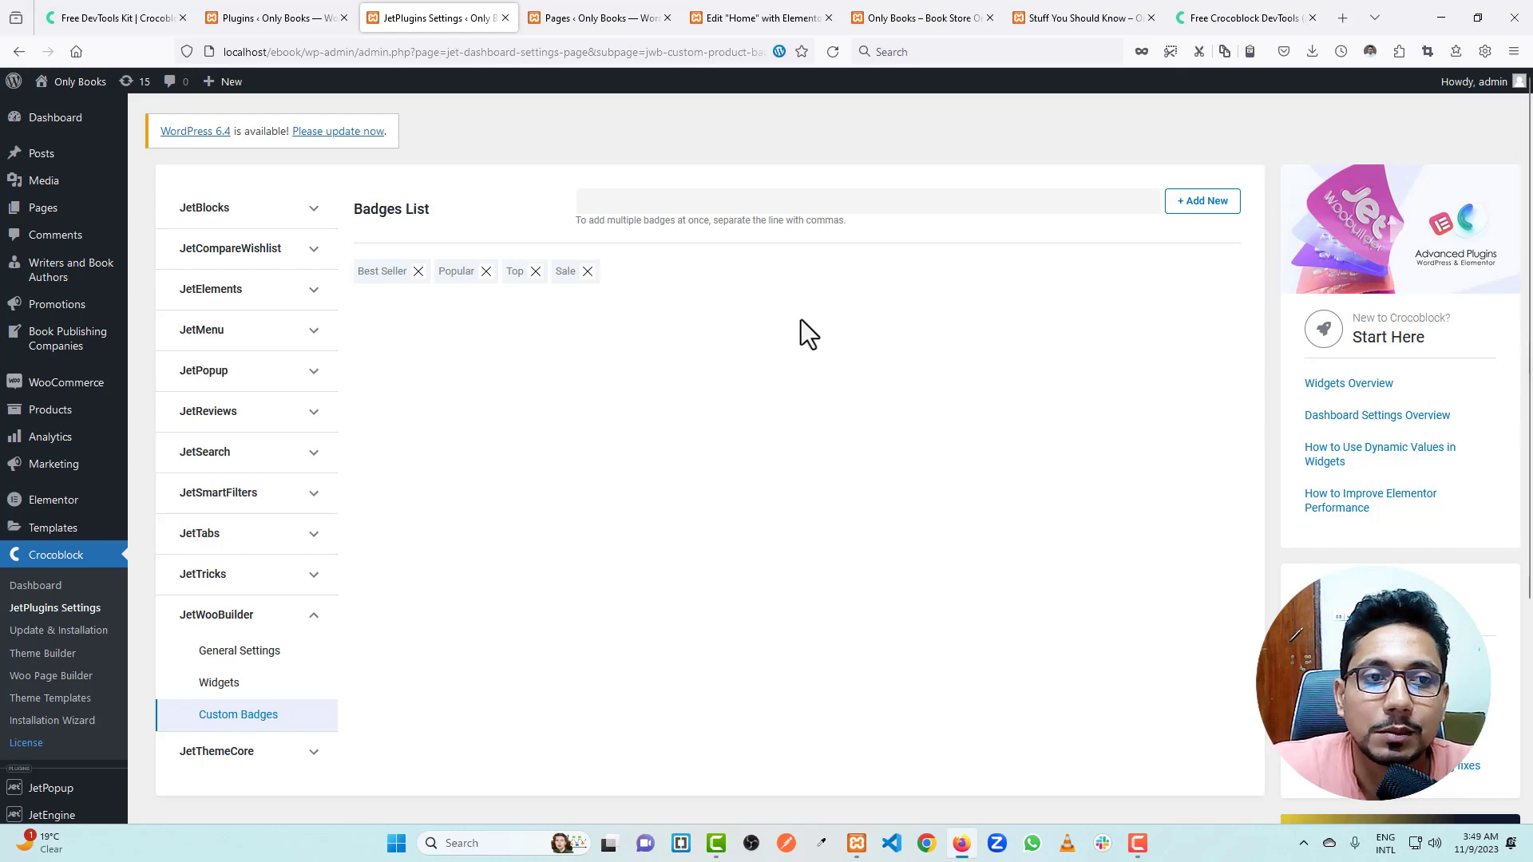
Step: Open the product Stuff You Should Know for editing from the full product list, and close the Free Crocoblock DevTools page
{"action": "mouse_move", "coordinate": [44, 412]}
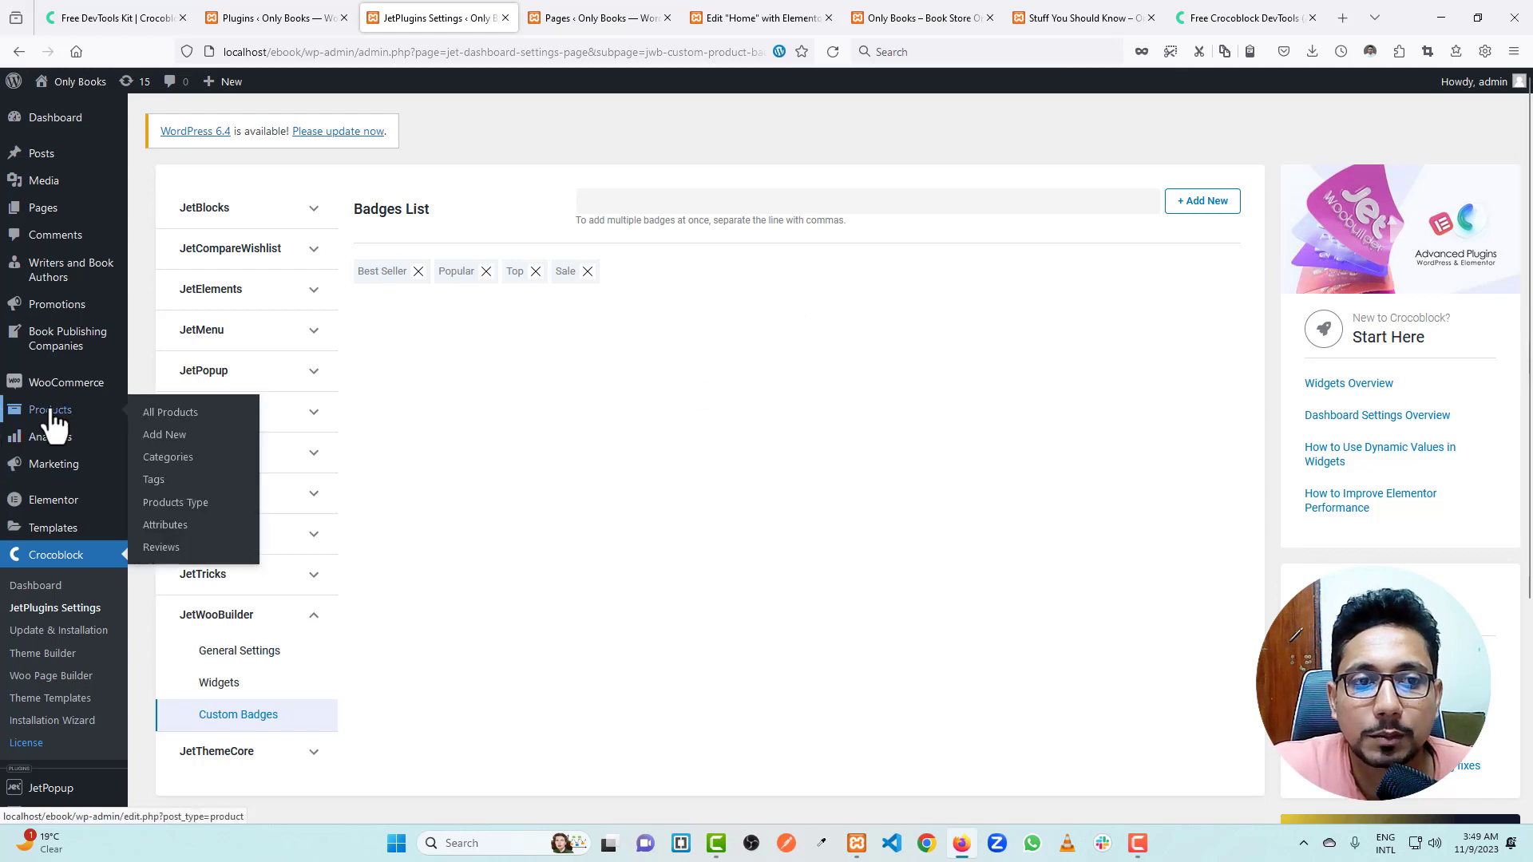
{"action": "left_click", "coordinate": [192, 423]}
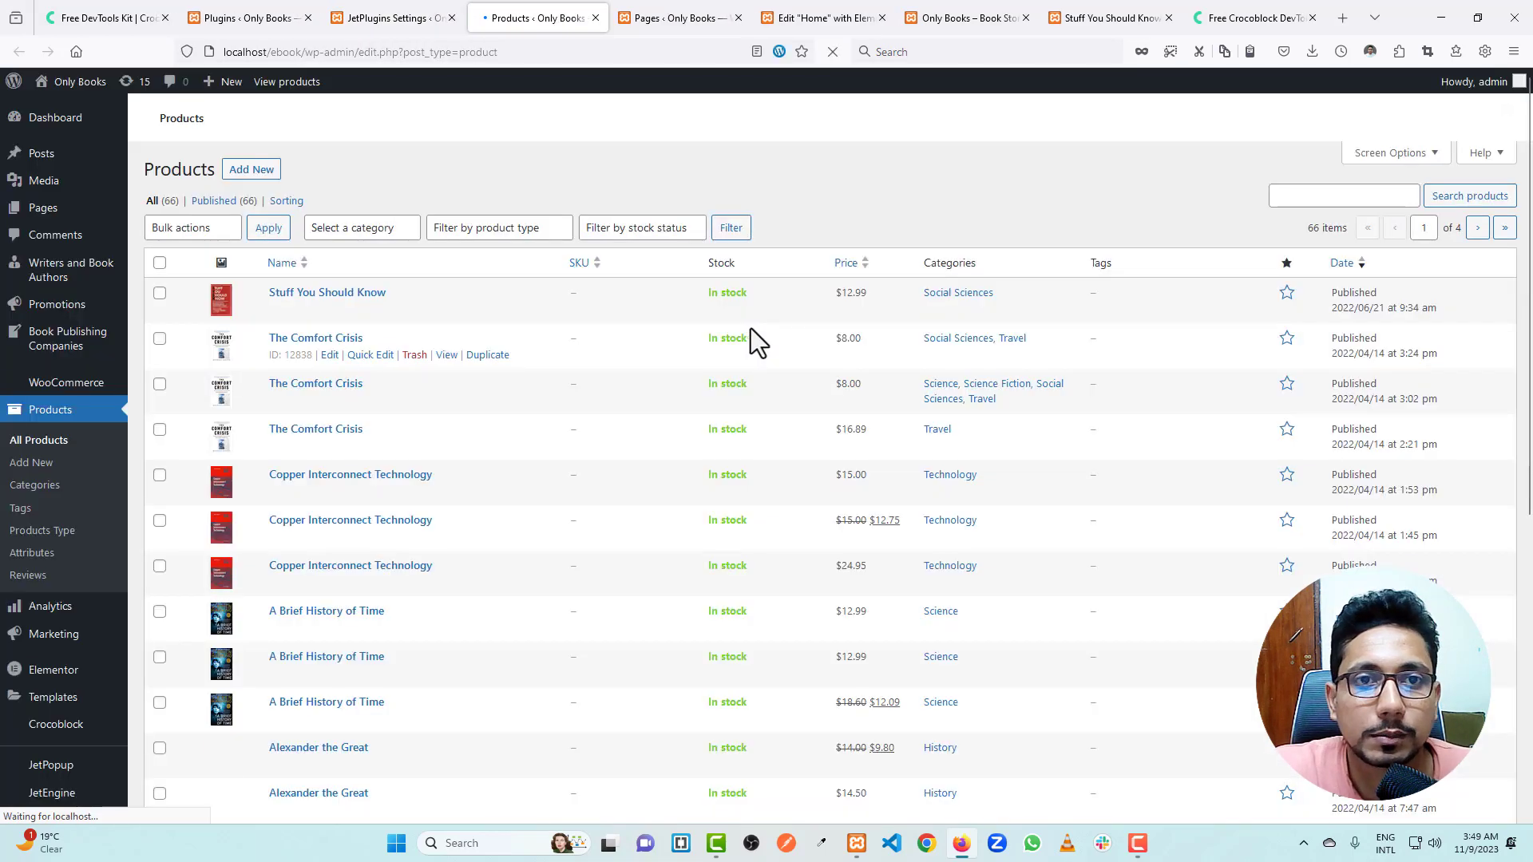
{"action": "left_click", "coordinate": [330, 309]}
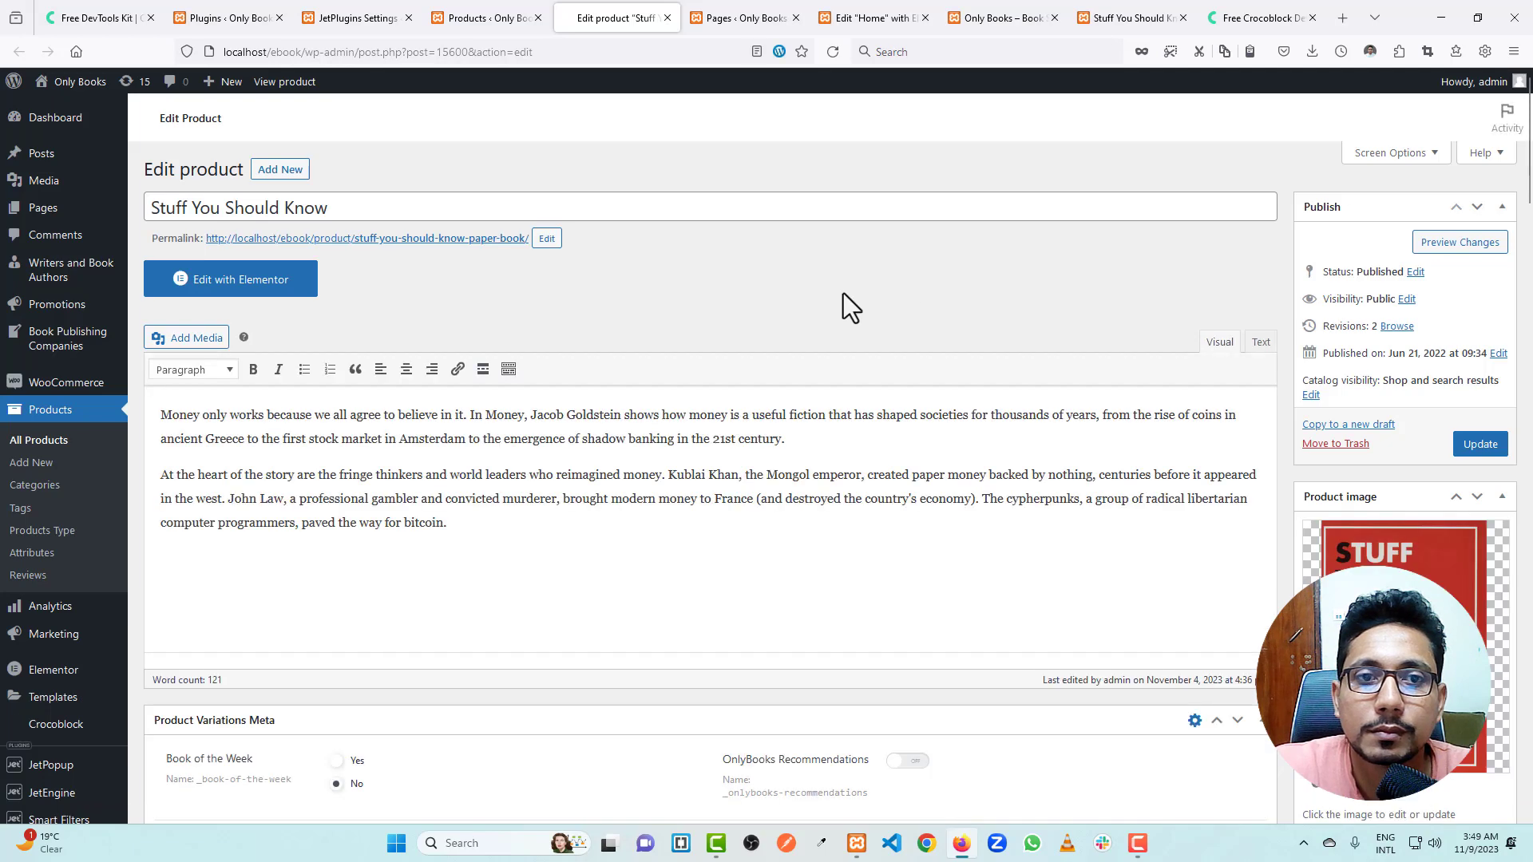
{"action": "left_click", "coordinate": [1313, 17]}
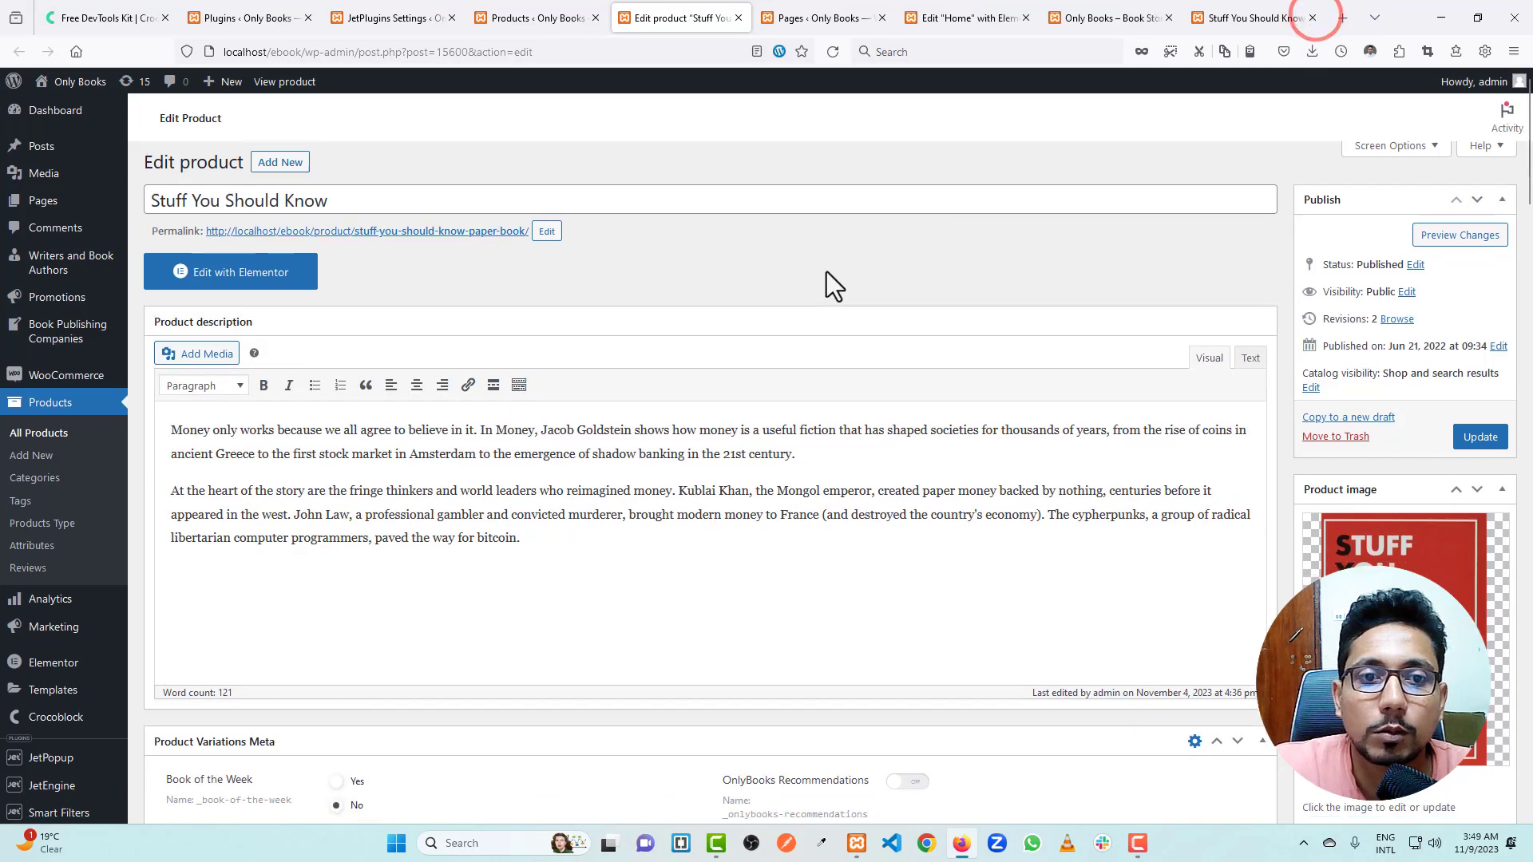
Step: Hide the Revisions and Astra Settings boxes from the product editing screen through its screen options
{"action": "scroll", "coordinate": [1036, 346], "scroll_direction": "down", "scroll_amount": 15}
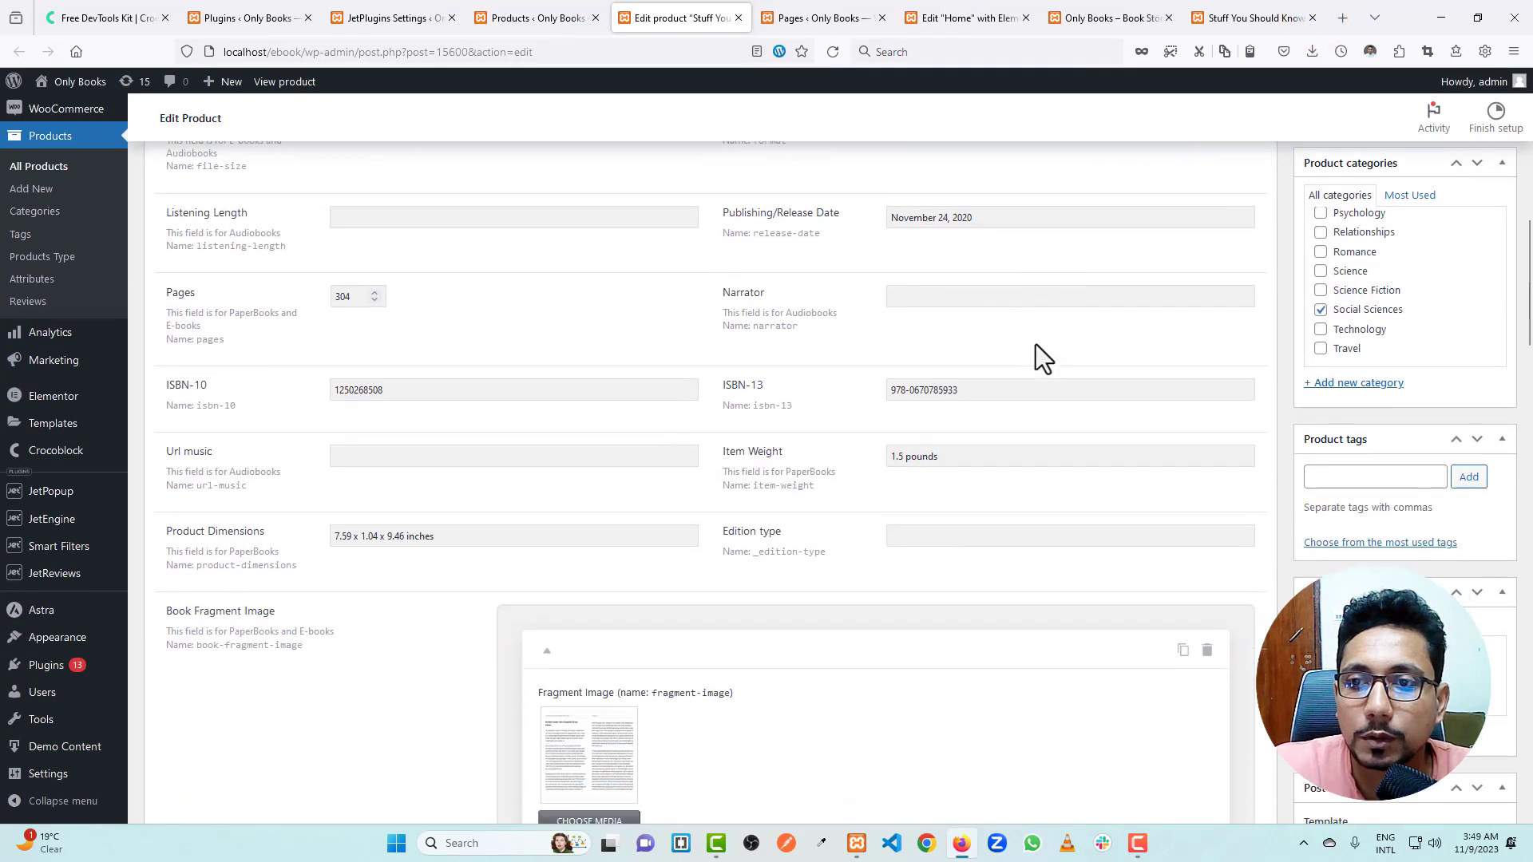
{"action": "scroll", "coordinate": [1036, 344], "scroll_direction": "down", "scroll_amount": 7}
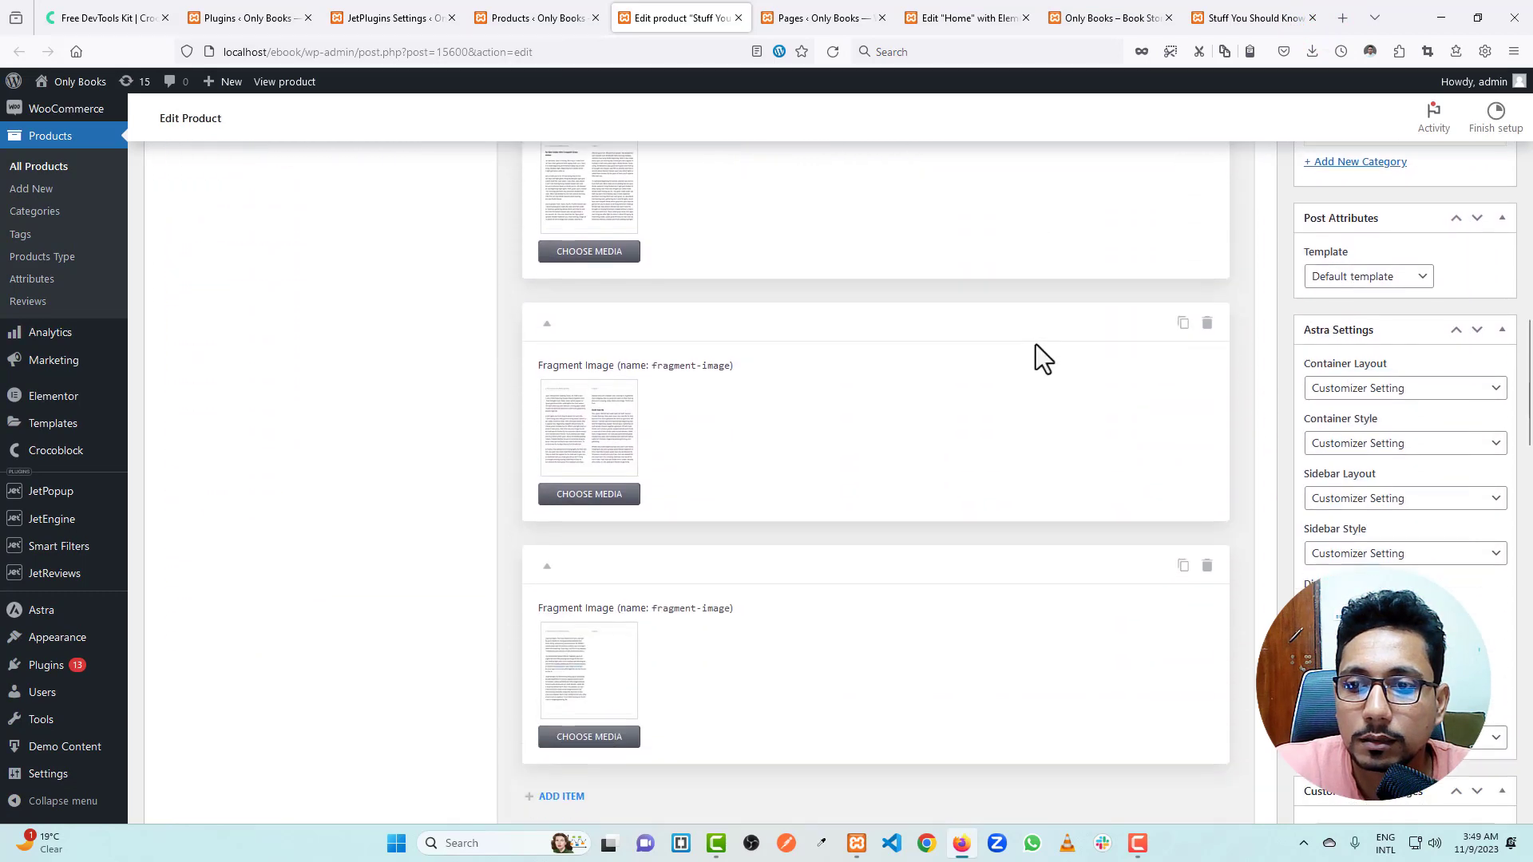
{"action": "scroll", "coordinate": [1037, 344], "scroll_direction": "down", "scroll_amount": 4}
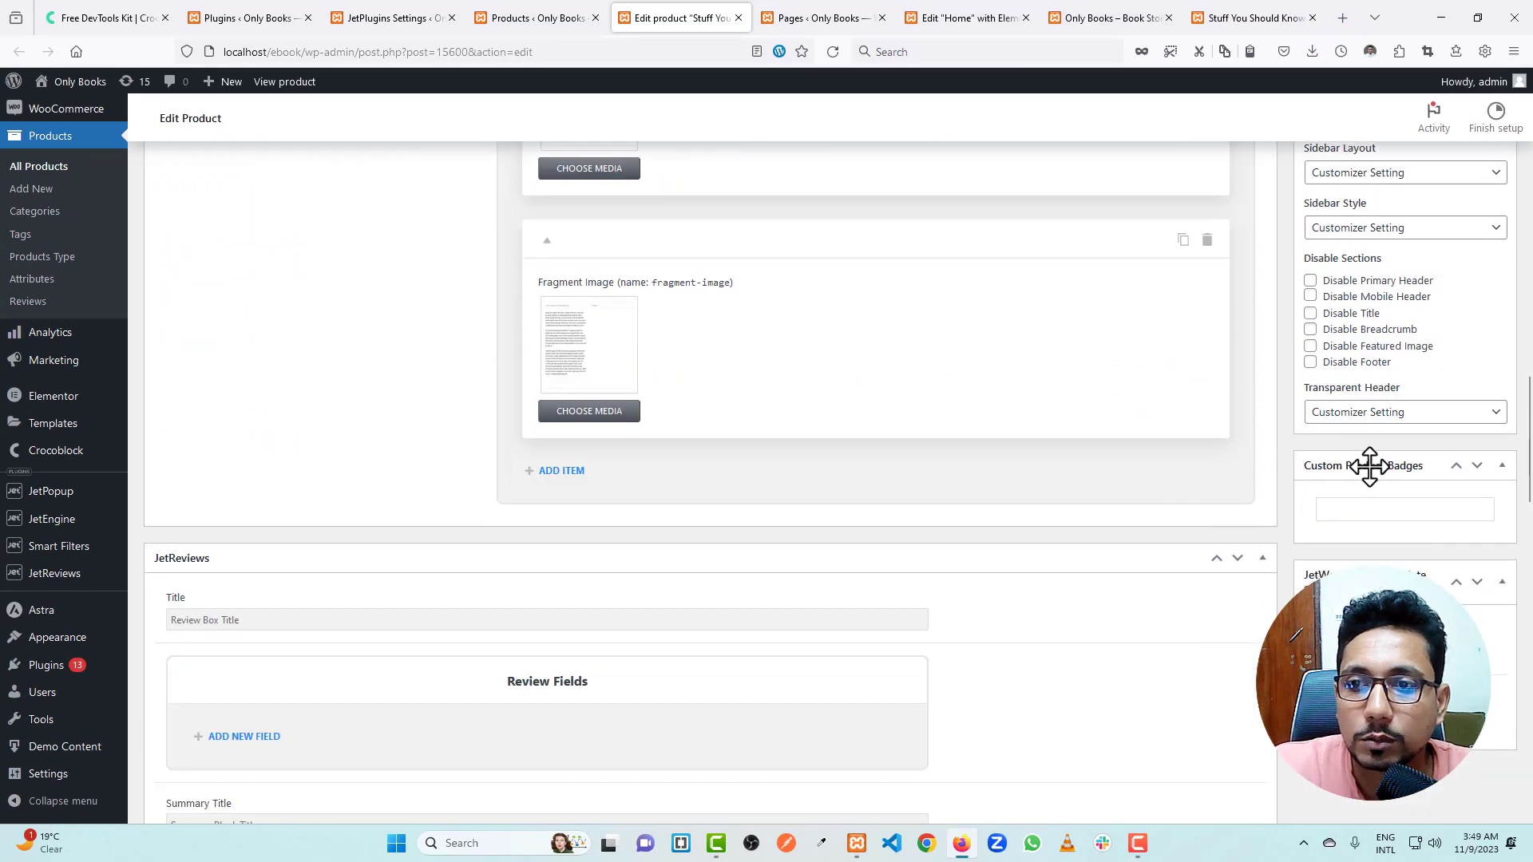
{"action": "scroll", "coordinate": [1388, 334], "scroll_direction": "up", "scroll_amount": 20}
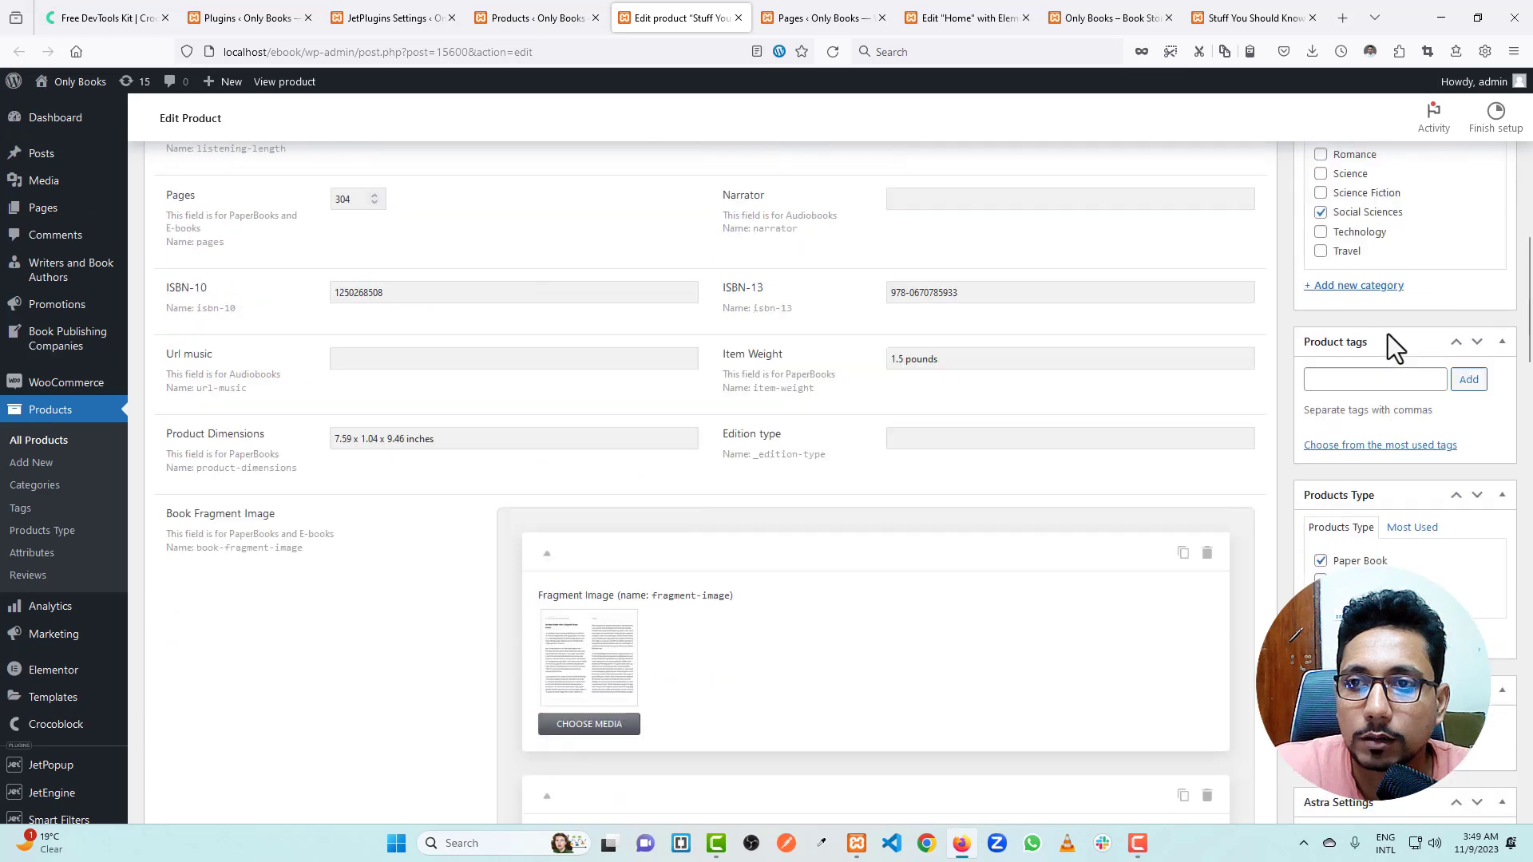
{"action": "left_click", "coordinate": [1408, 154]}
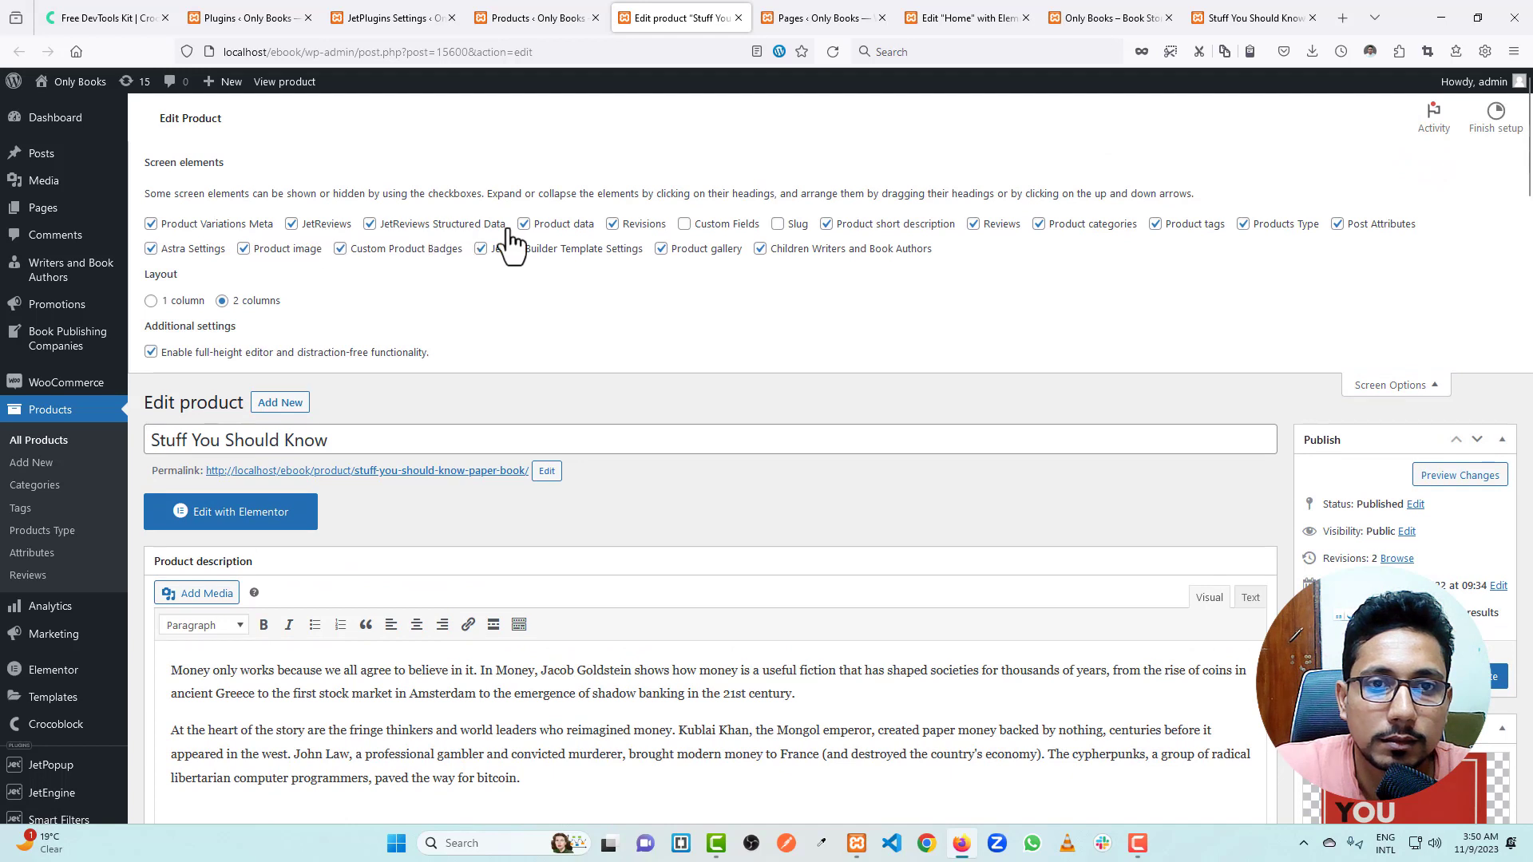
{"action": "left_click", "coordinate": [652, 225]}
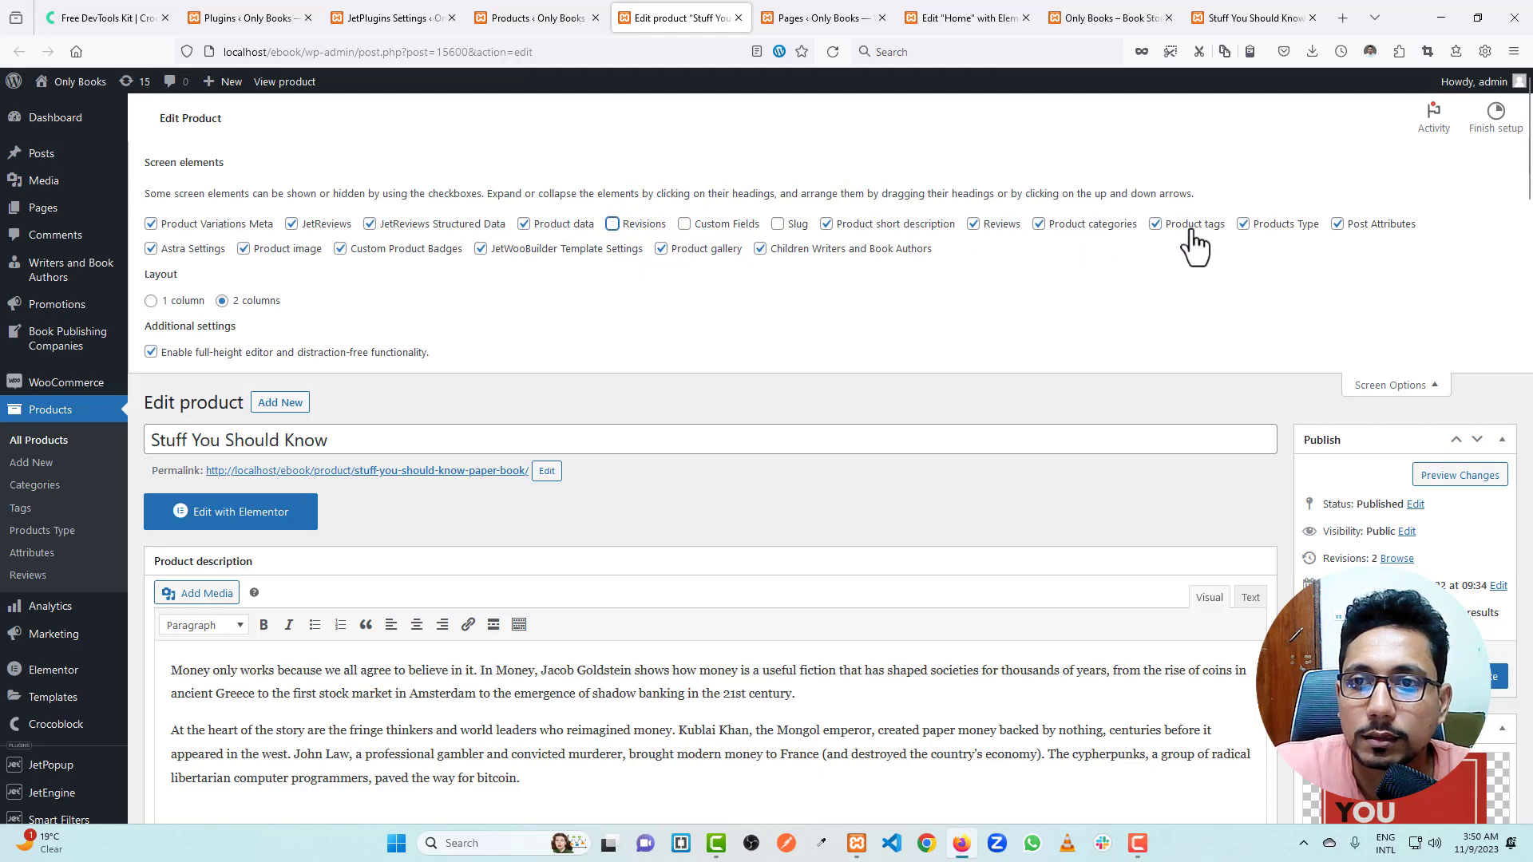
{"action": "left_click", "coordinate": [194, 249]}
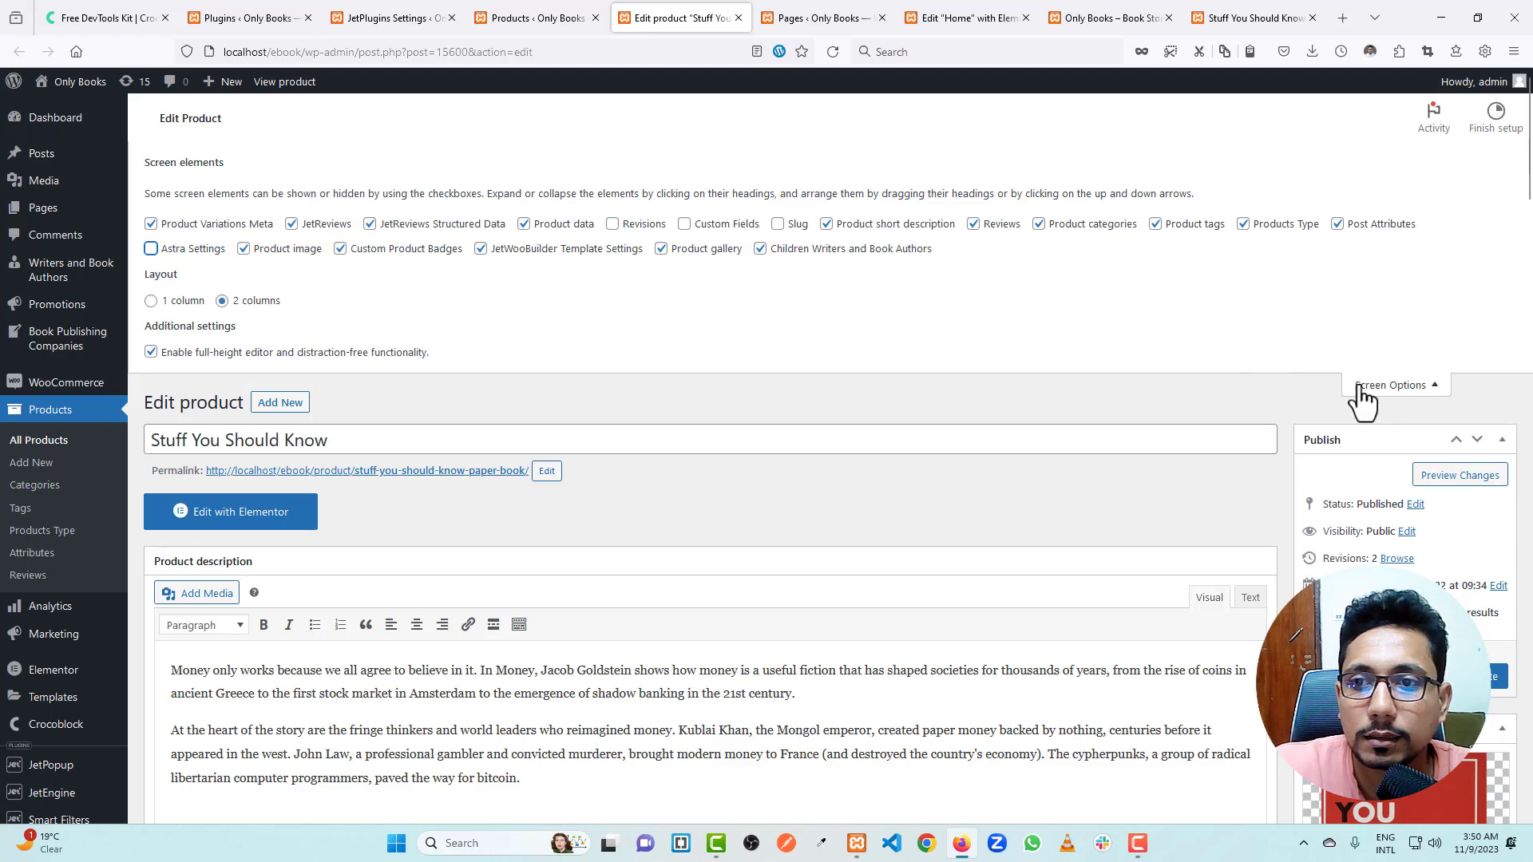
{"action": "left_click", "coordinate": [1387, 380]}
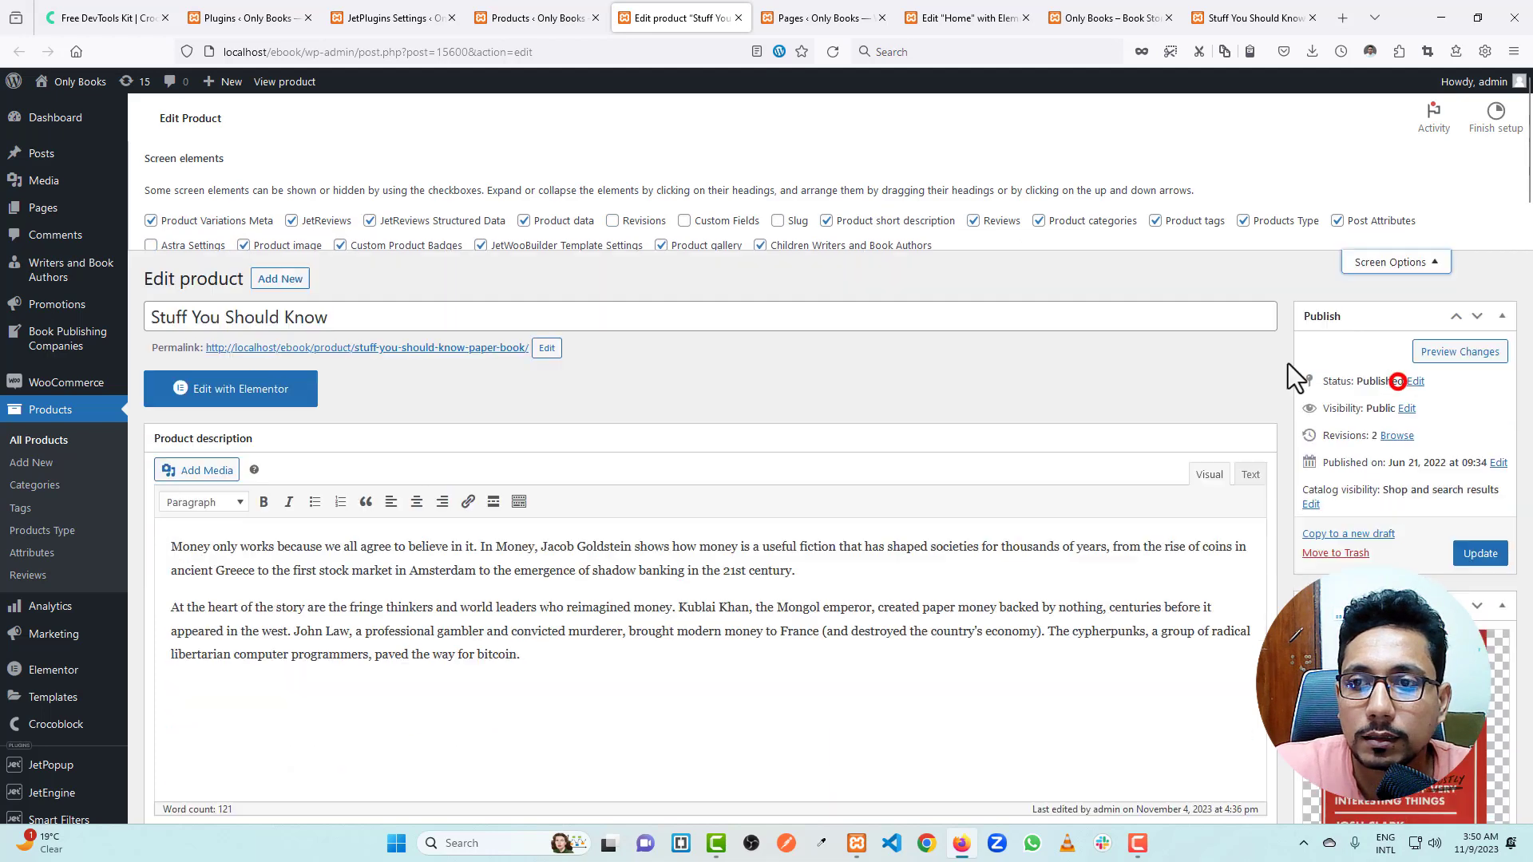
Step: Assign badges to Stuff You Should Know in its Custom Product Badges box and update the product
{"action": "scroll", "coordinate": [1262, 360], "scroll_direction": "down", "scroll_amount": 15}
{"action": "scroll", "coordinate": [1257, 356], "scroll_direction": "down", "scroll_amount": 8}
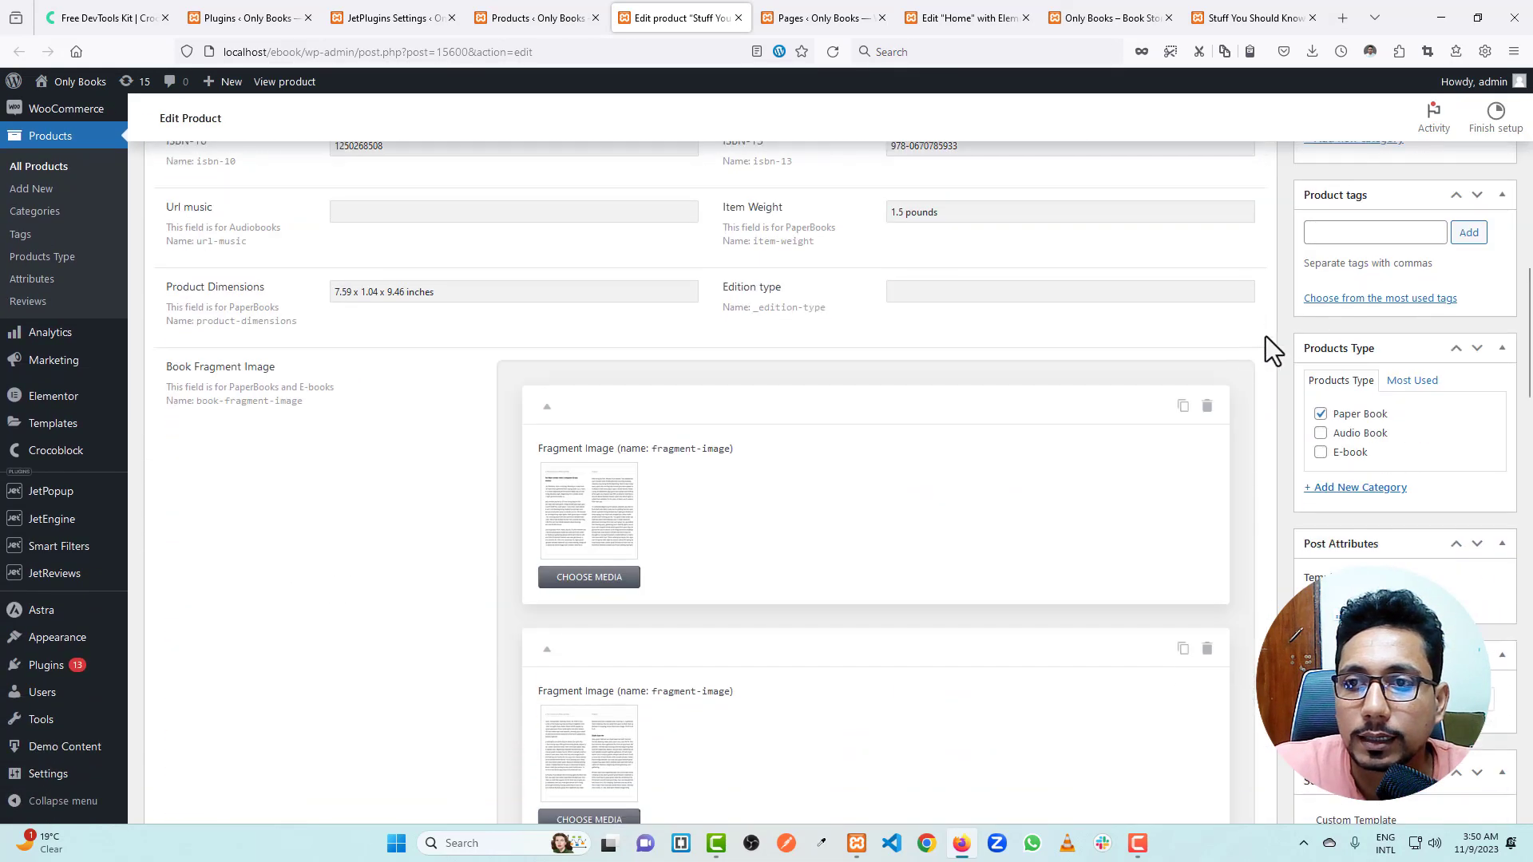
{"action": "scroll", "coordinate": [1382, 527], "scroll_direction": "up", "scroll_amount": 3}
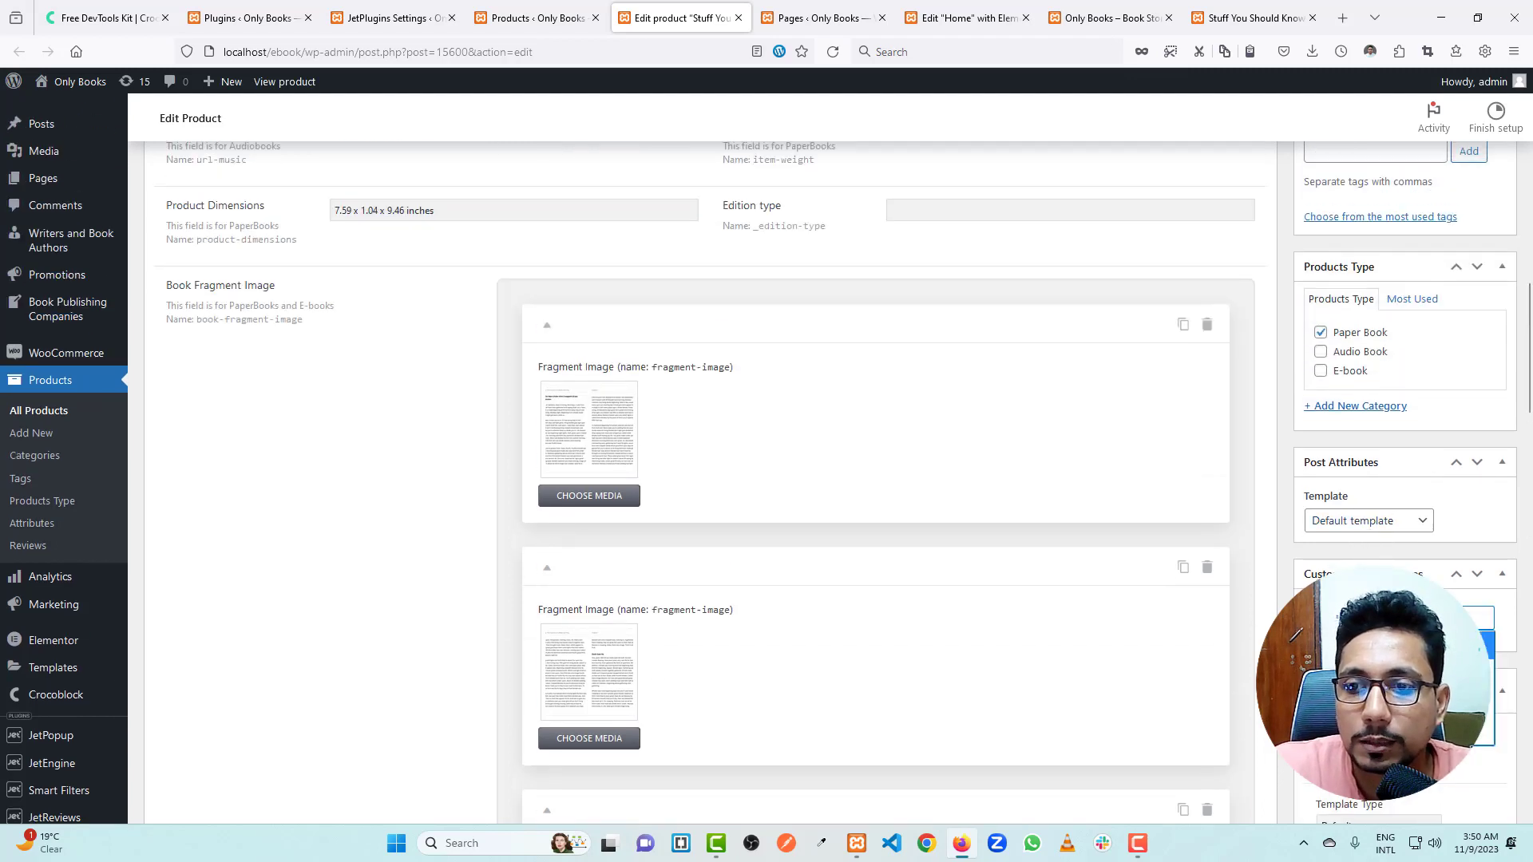
{"action": "key", "text": "Escape"}
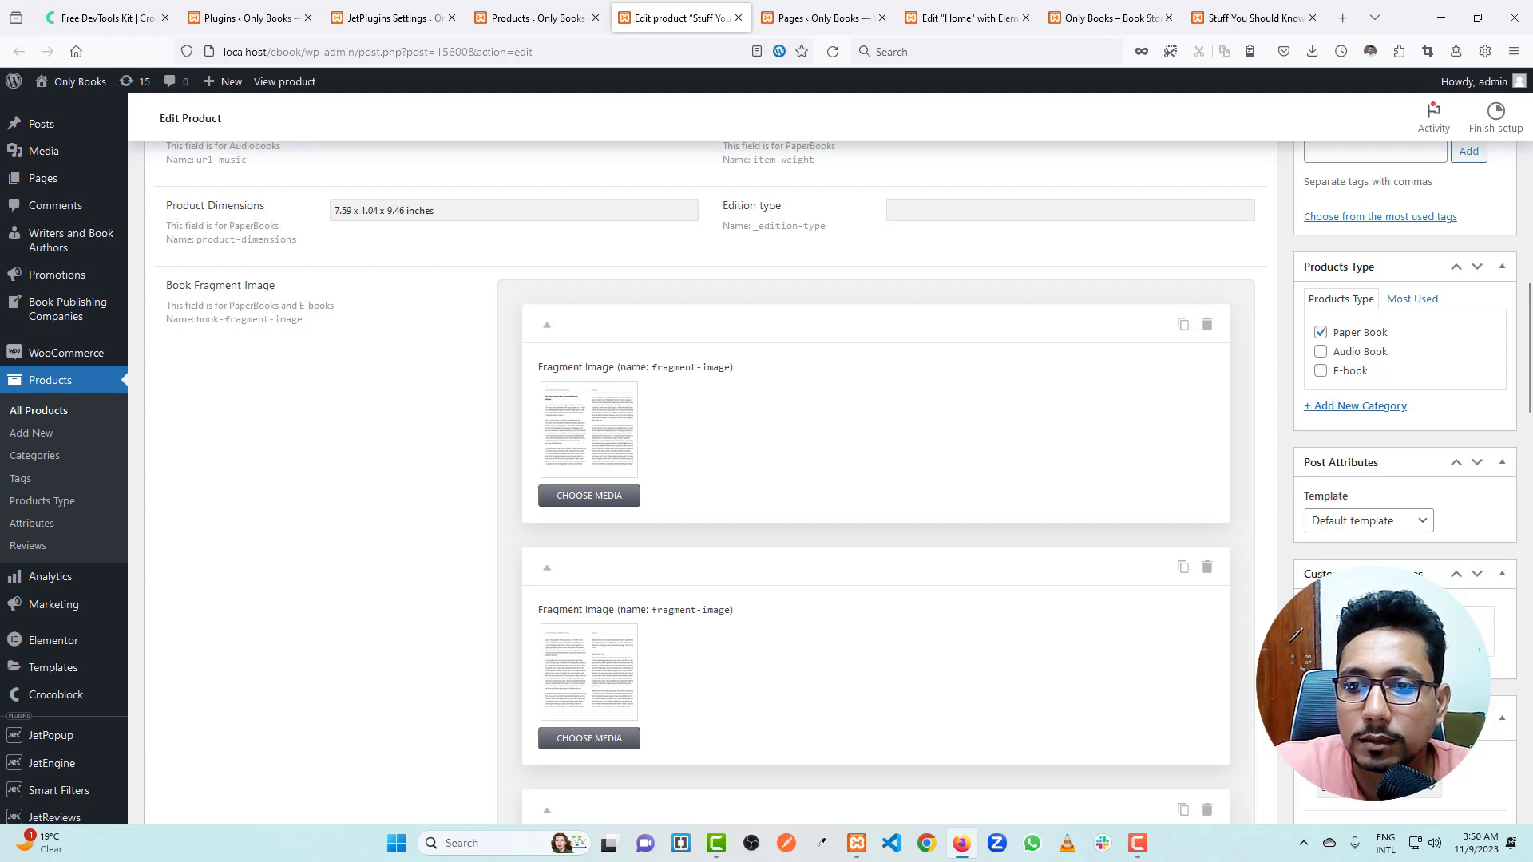
{"action": "key", "text": "Escape"}
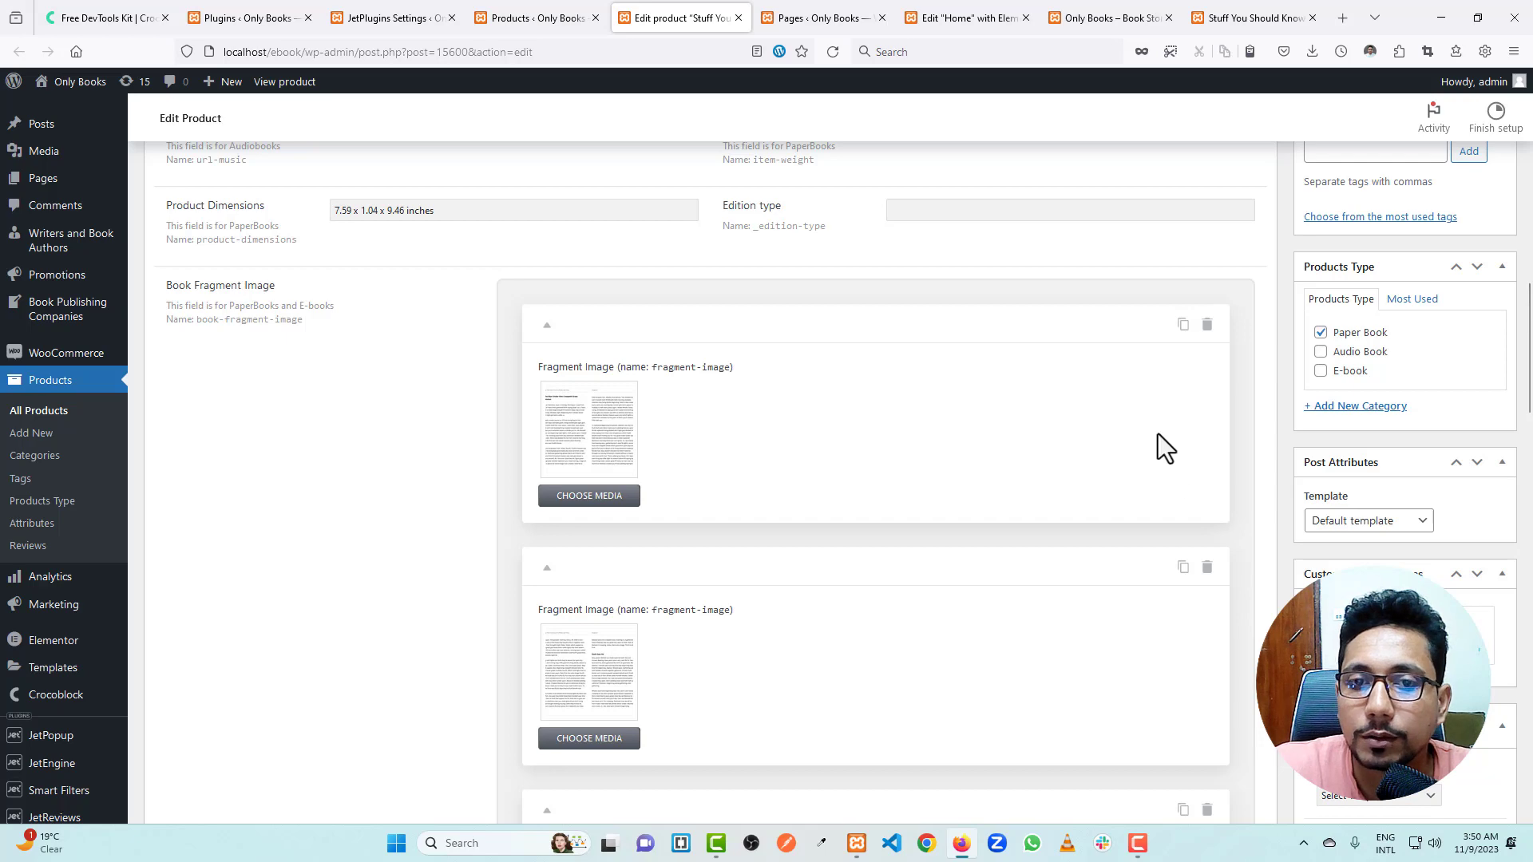
{"action": "scroll", "coordinate": [1165, 447], "scroll_direction": "up", "scroll_amount": 15}
{"action": "left_click", "coordinate": [1485, 363]}
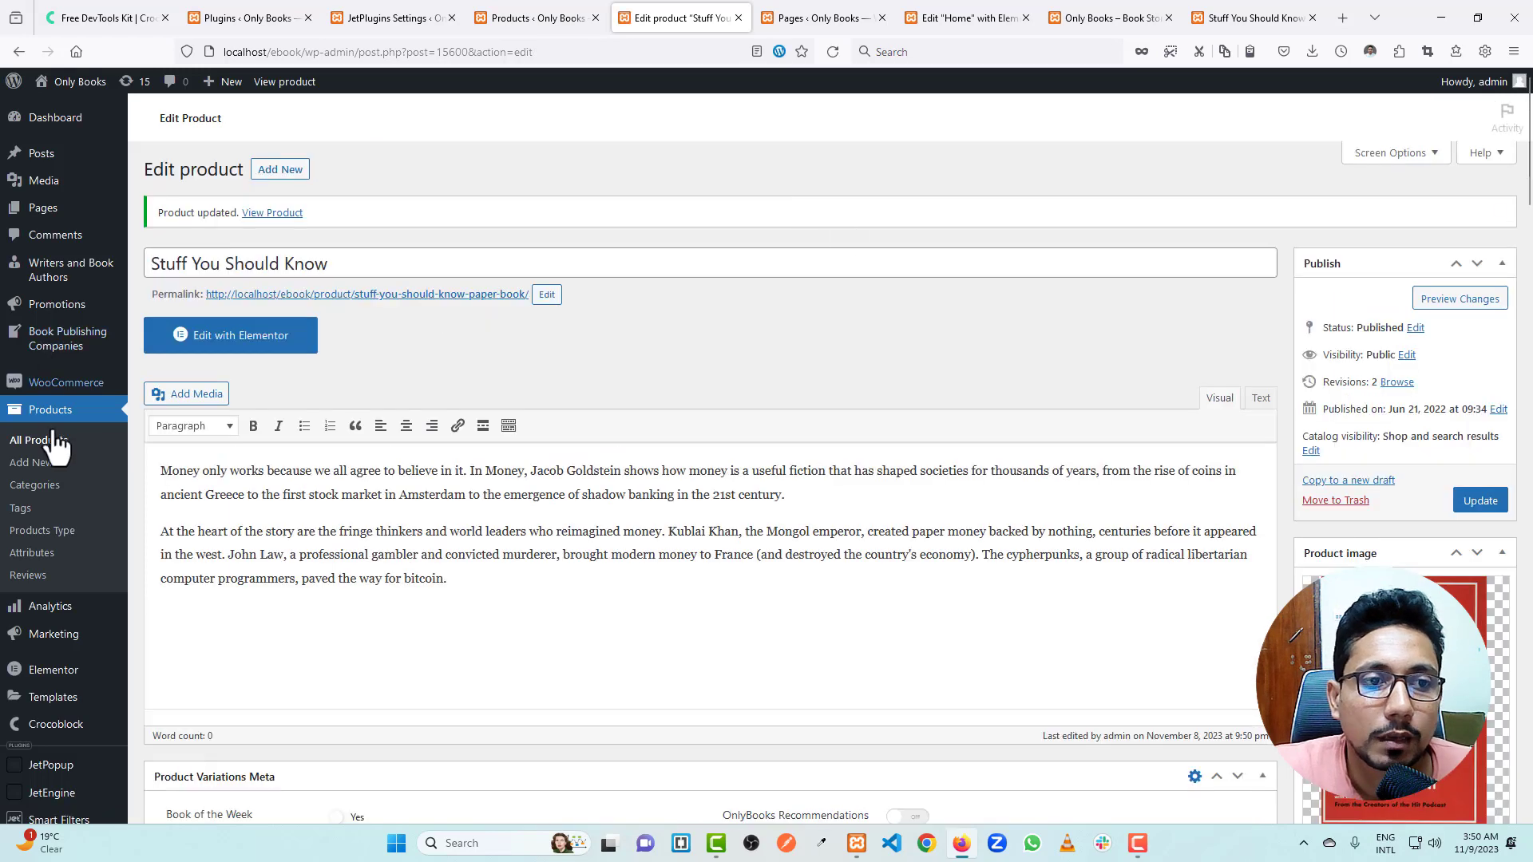
Step: Open the first-listed The Comfort Crisis and Copper Interconnect Technology products for editing from a fresh product list, closing the Stuff You Should Know page
{"action": "middle_click", "coordinate": [51, 445]}
{"action": "left_click", "coordinate": [627, 14]}
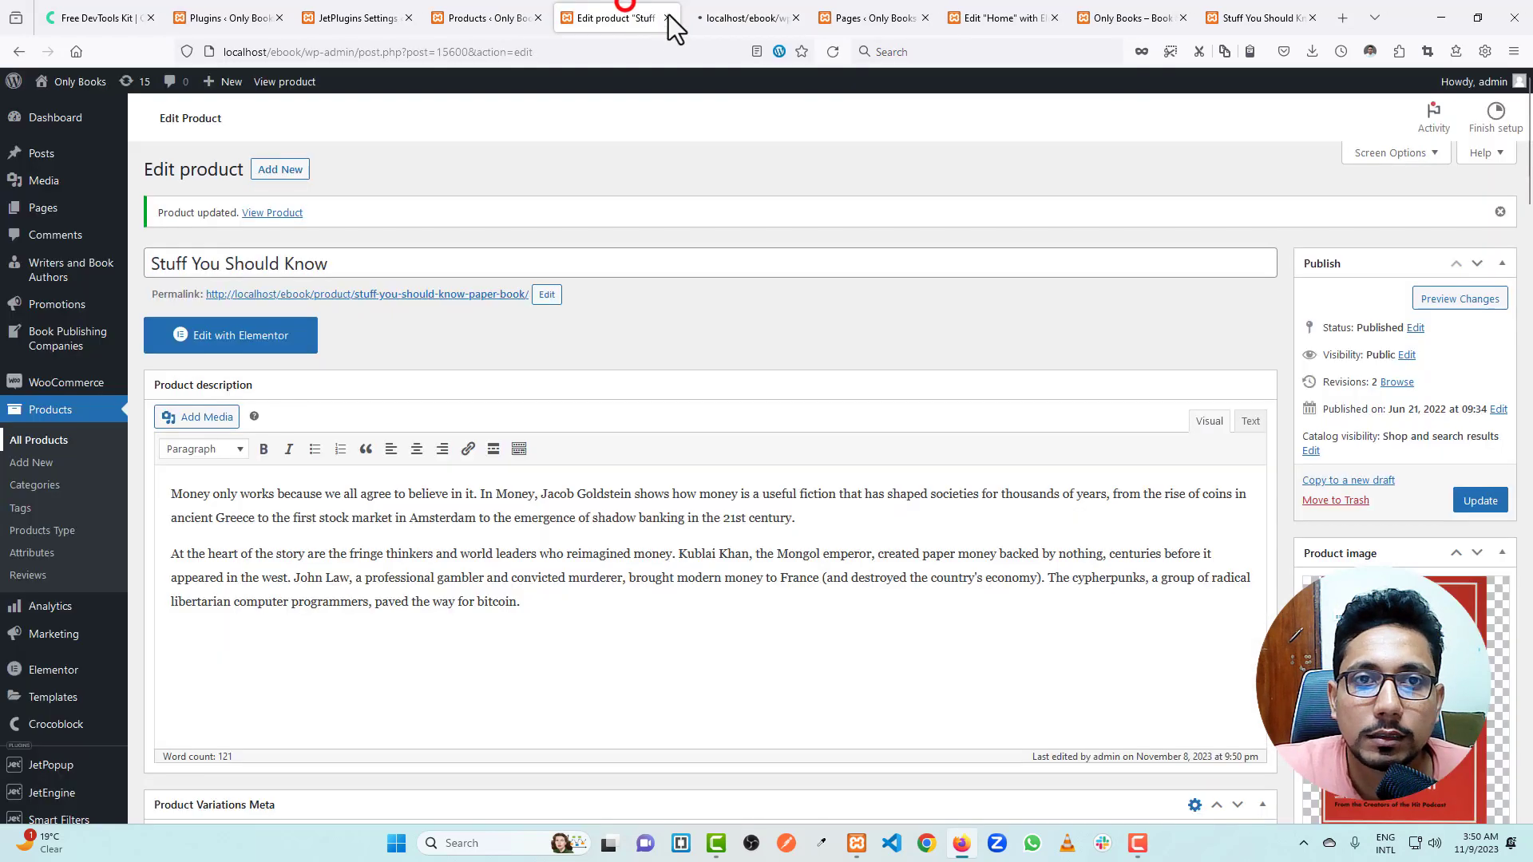
{"action": "left_click", "coordinate": [668, 17]}
{"action": "left_click", "coordinate": [536, 18]}
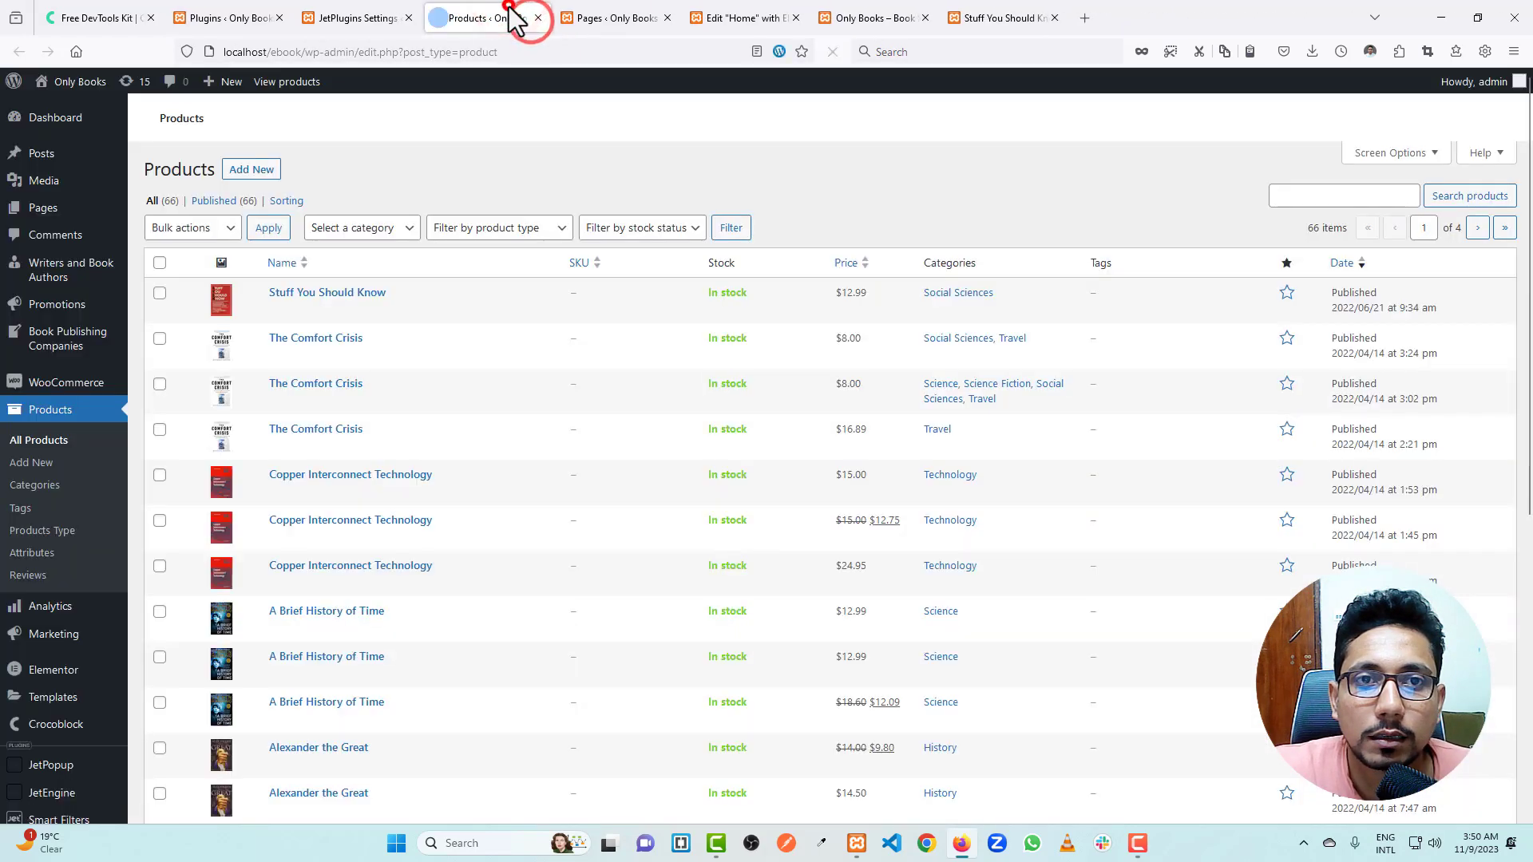
{"action": "middle_click", "coordinate": [331, 355]}
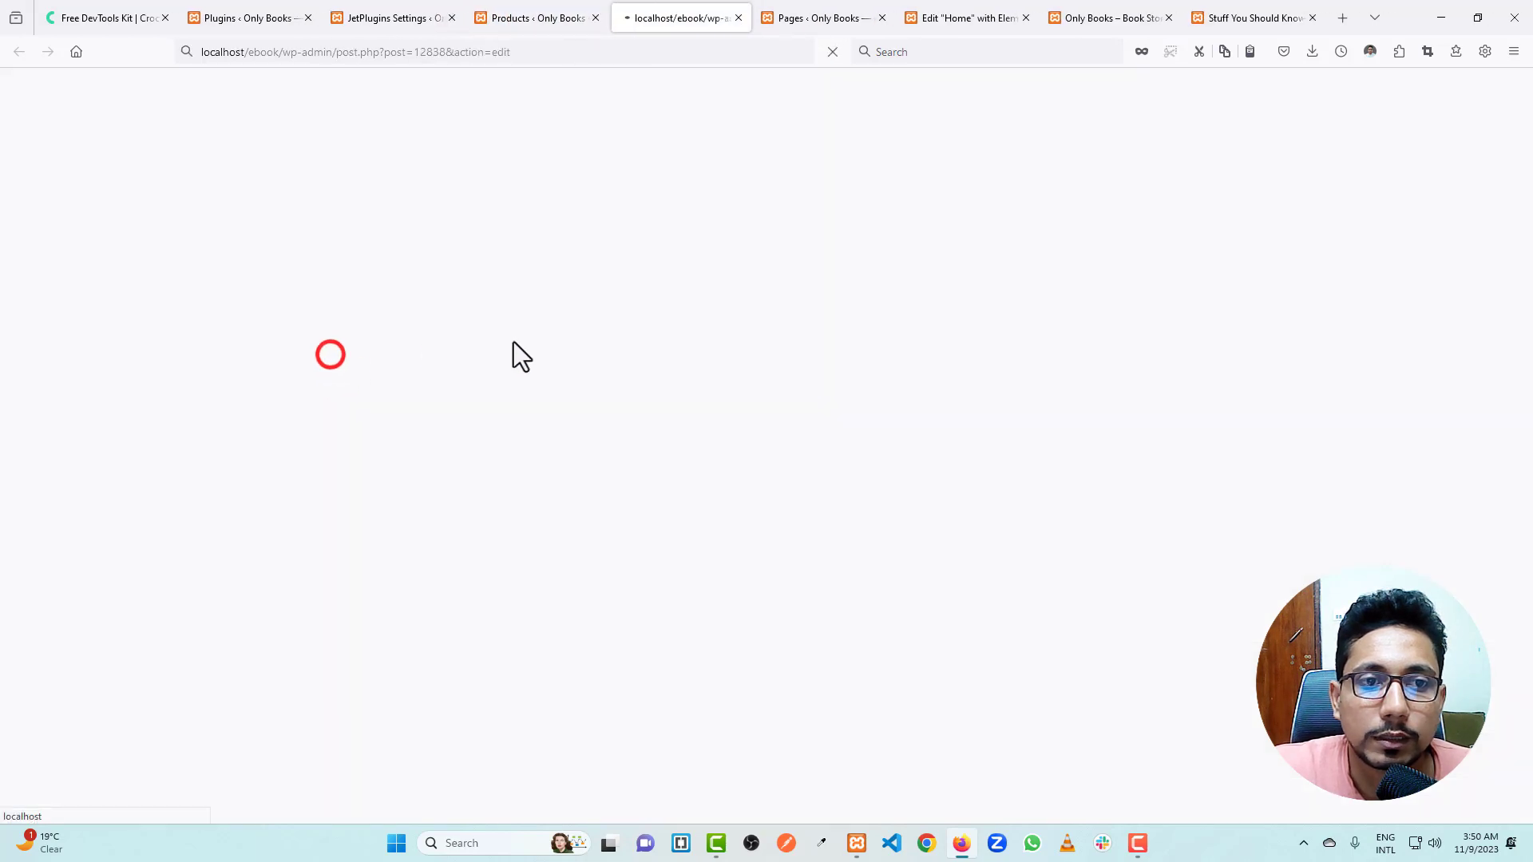
{"action": "left_click", "coordinate": [553, 15]}
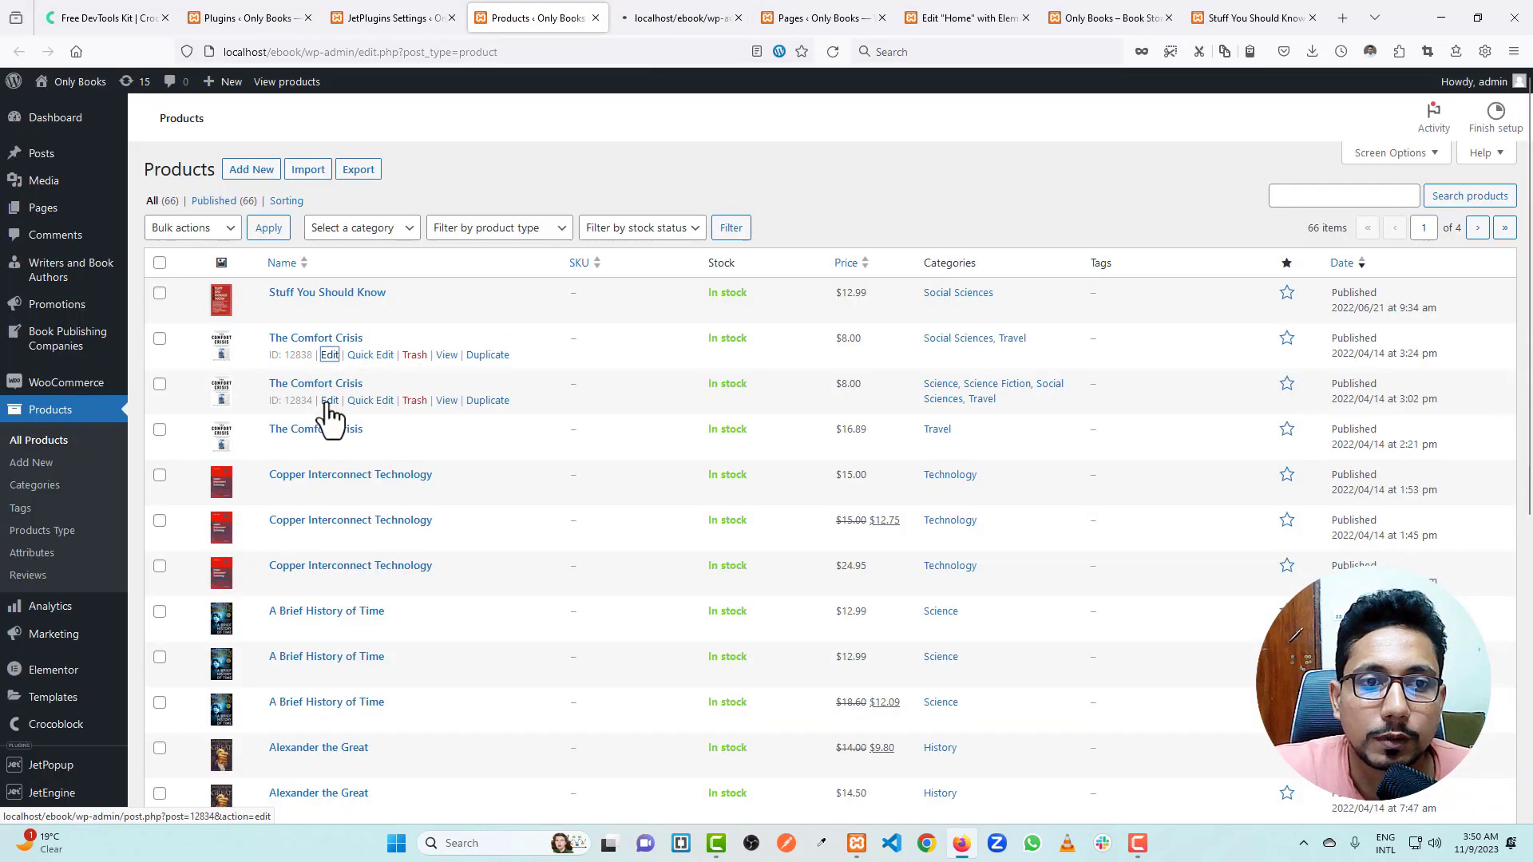
{"action": "middle_click", "coordinate": [330, 491]}
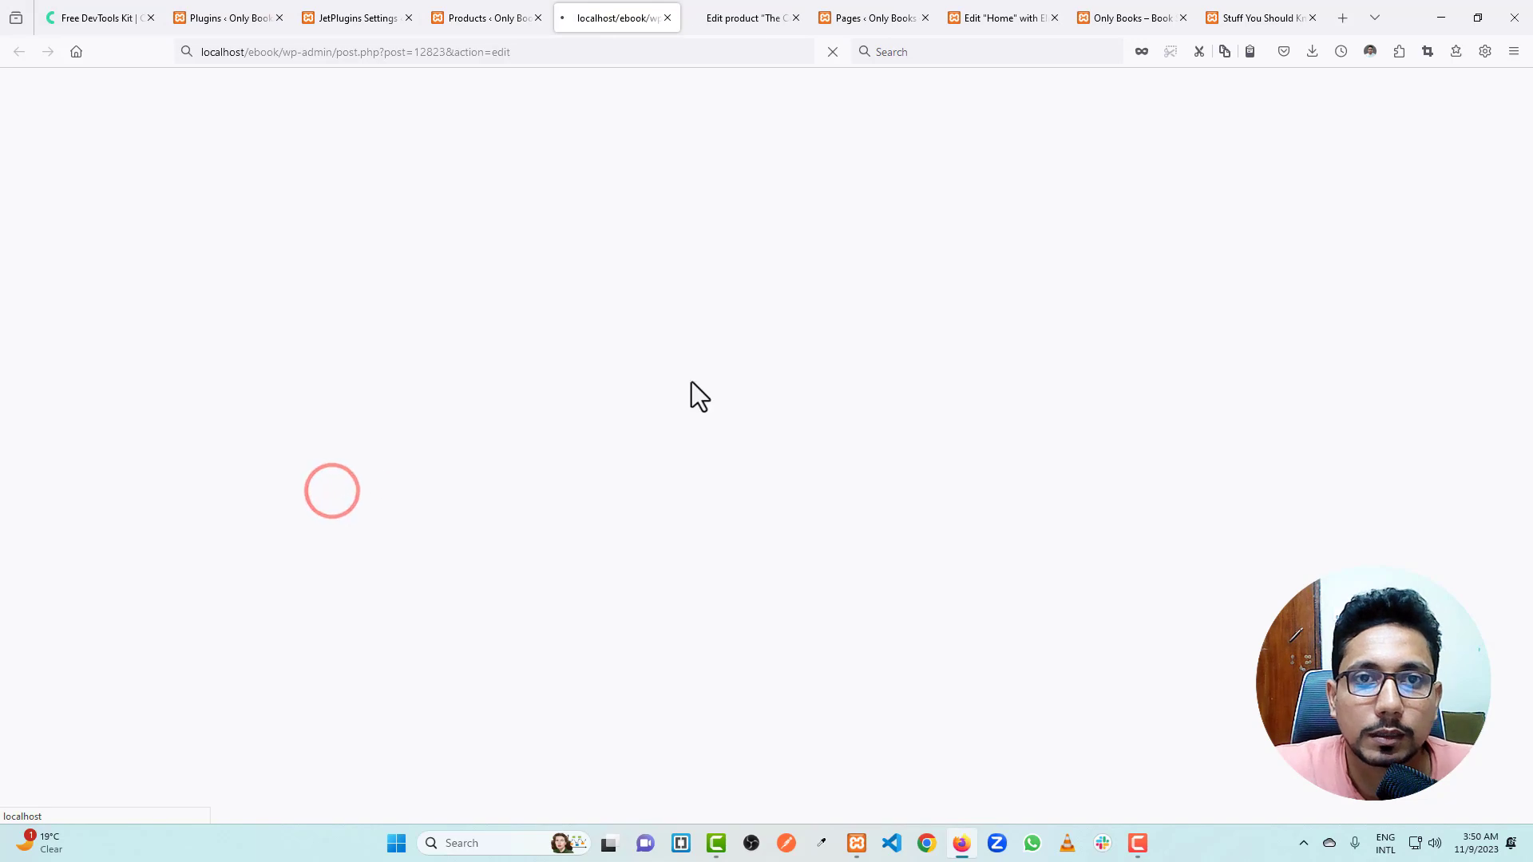
Step: Assign the Popular badge to The Comfort Crisis in its Custom Product Badges box and update the product
{"action": "left_click", "coordinate": [722, 18]}
{"action": "scroll", "coordinate": [831, 361], "scroll_direction": "down", "scroll_amount": 2}
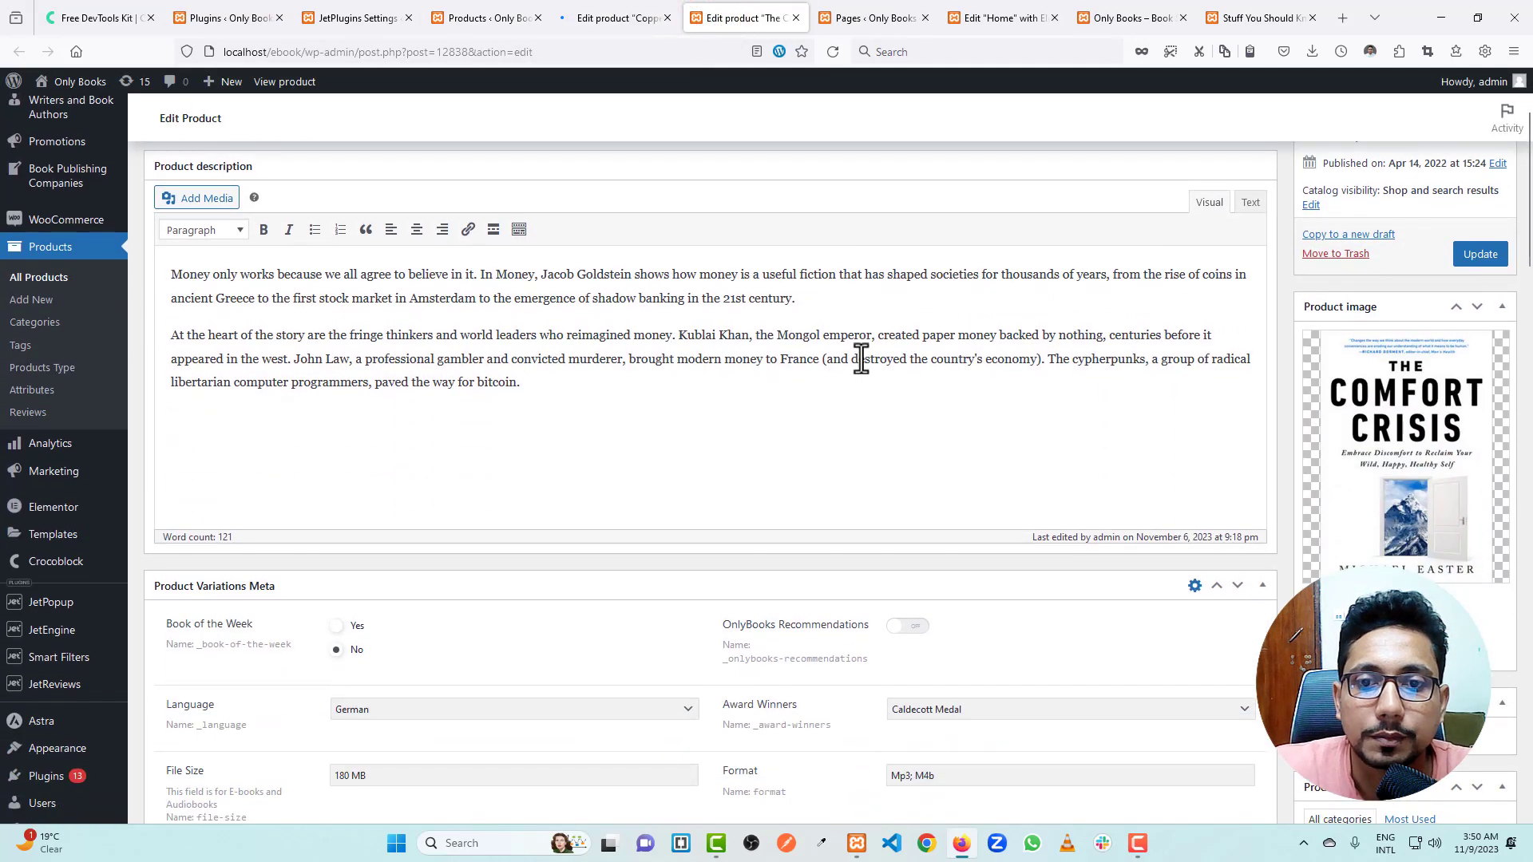
{"action": "scroll", "coordinate": [1276, 386], "scroll_direction": "down", "scroll_amount": 20}
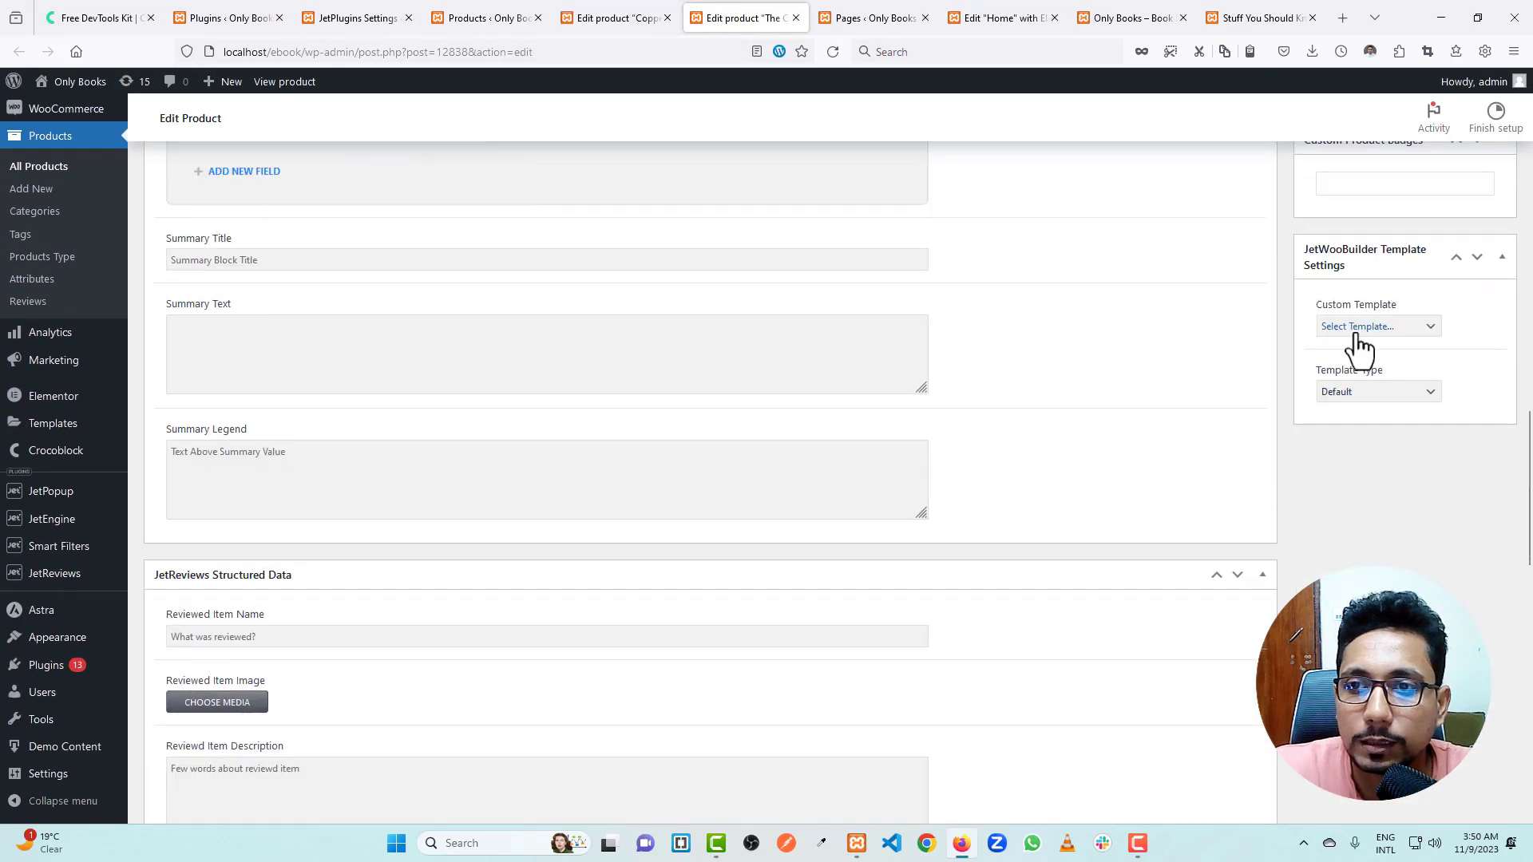
{"action": "scroll", "coordinate": [1358, 343], "scroll_direction": "up", "scroll_amount": 3}
{"action": "left_click", "coordinate": [1346, 423]}
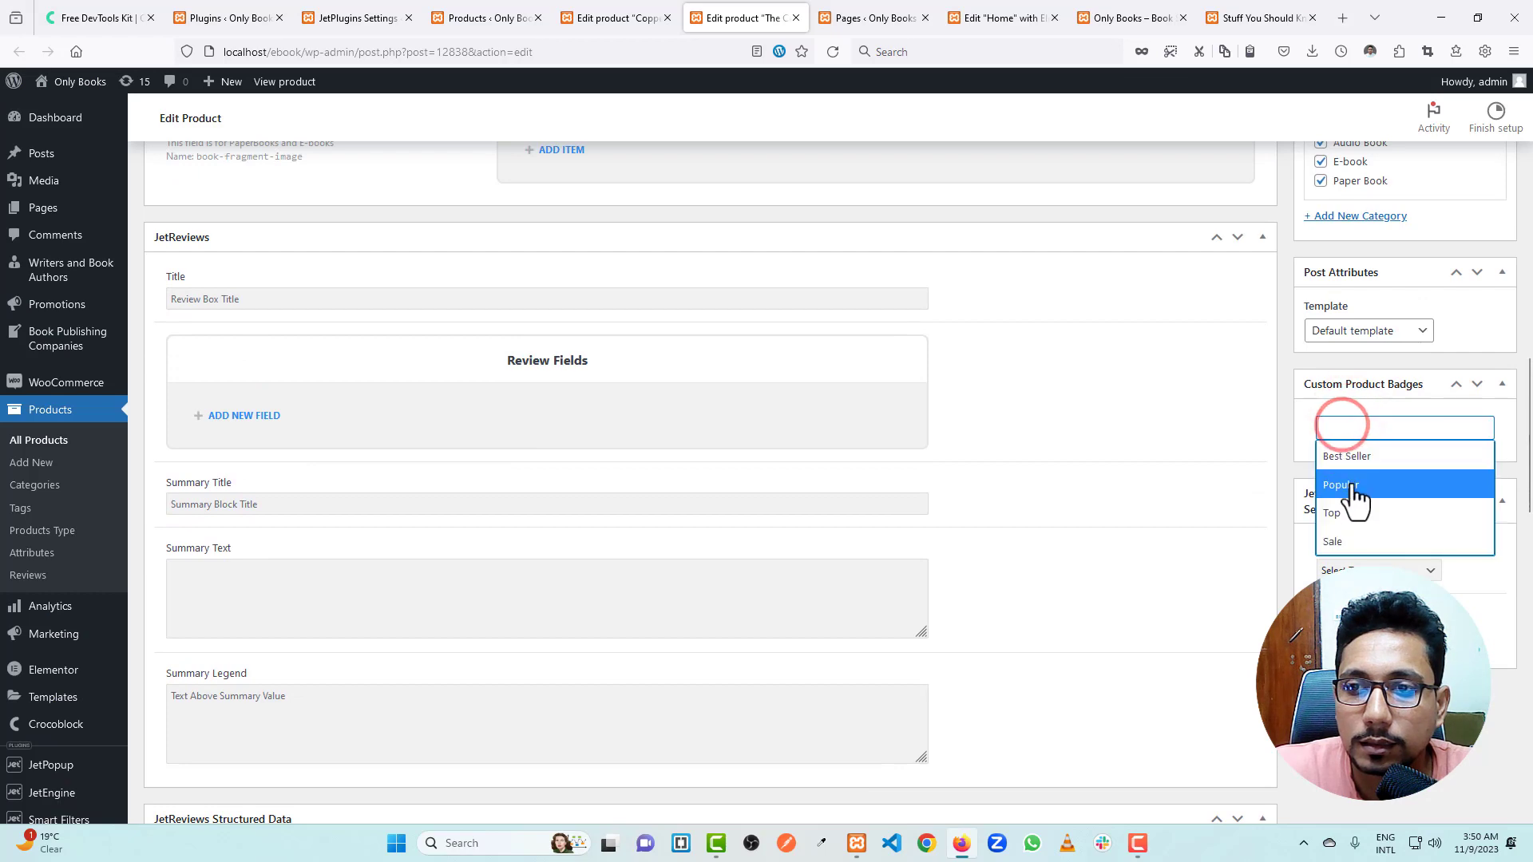
{"action": "left_click", "coordinate": [1353, 487]}
{"action": "scroll", "coordinate": [1190, 431], "scroll_direction": "up", "scroll_amount": 15}
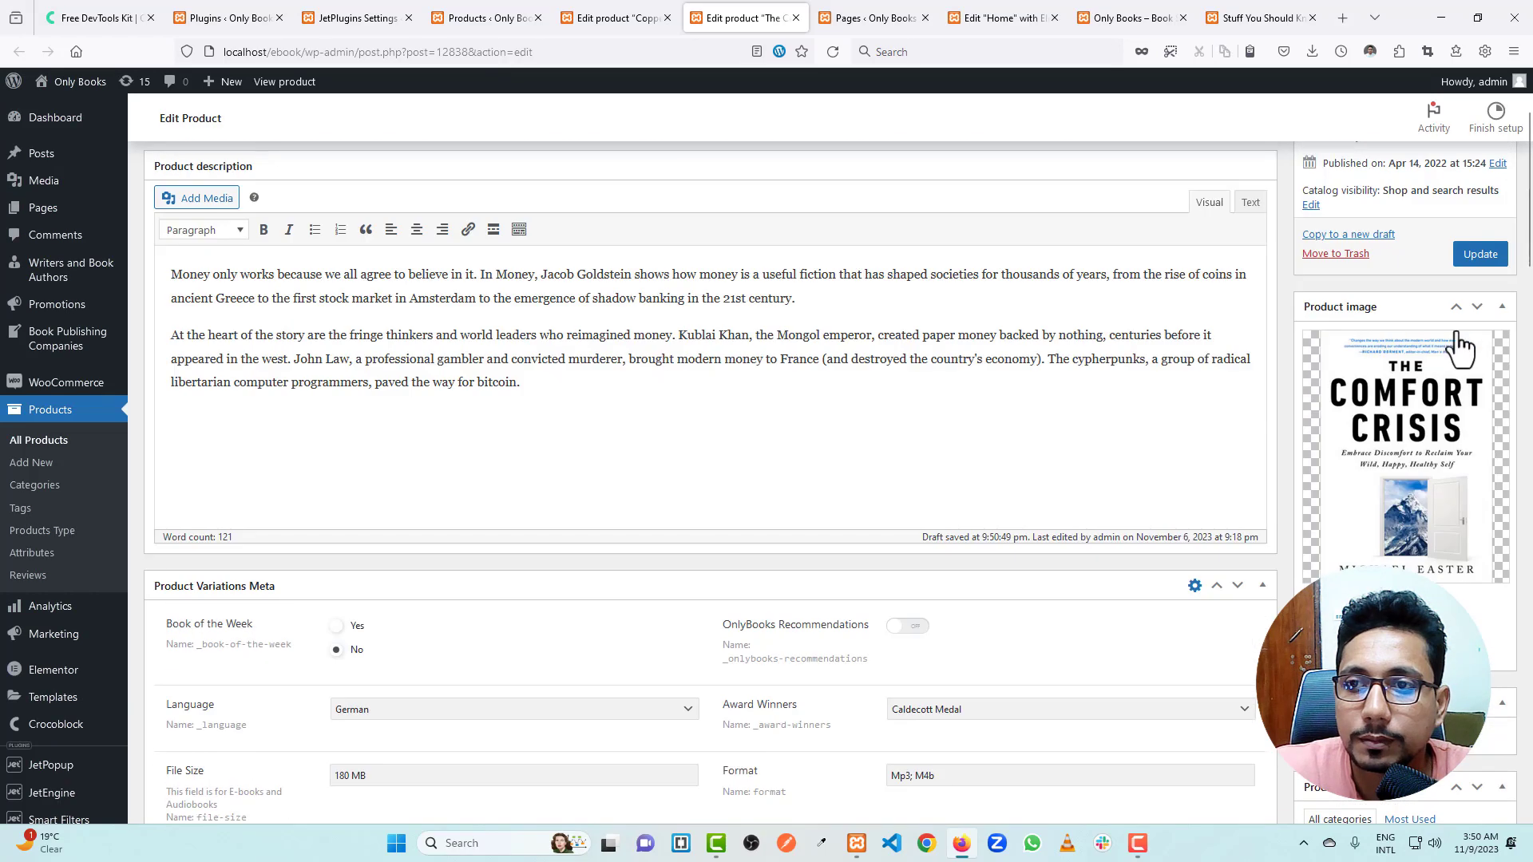
{"action": "left_click", "coordinate": [1478, 254]}
Step: Assign the Top and Best Seller badges to Copper Interconnect Technology in its Custom Product Badges box and update the product
{"action": "left_click", "coordinate": [619, 18]}
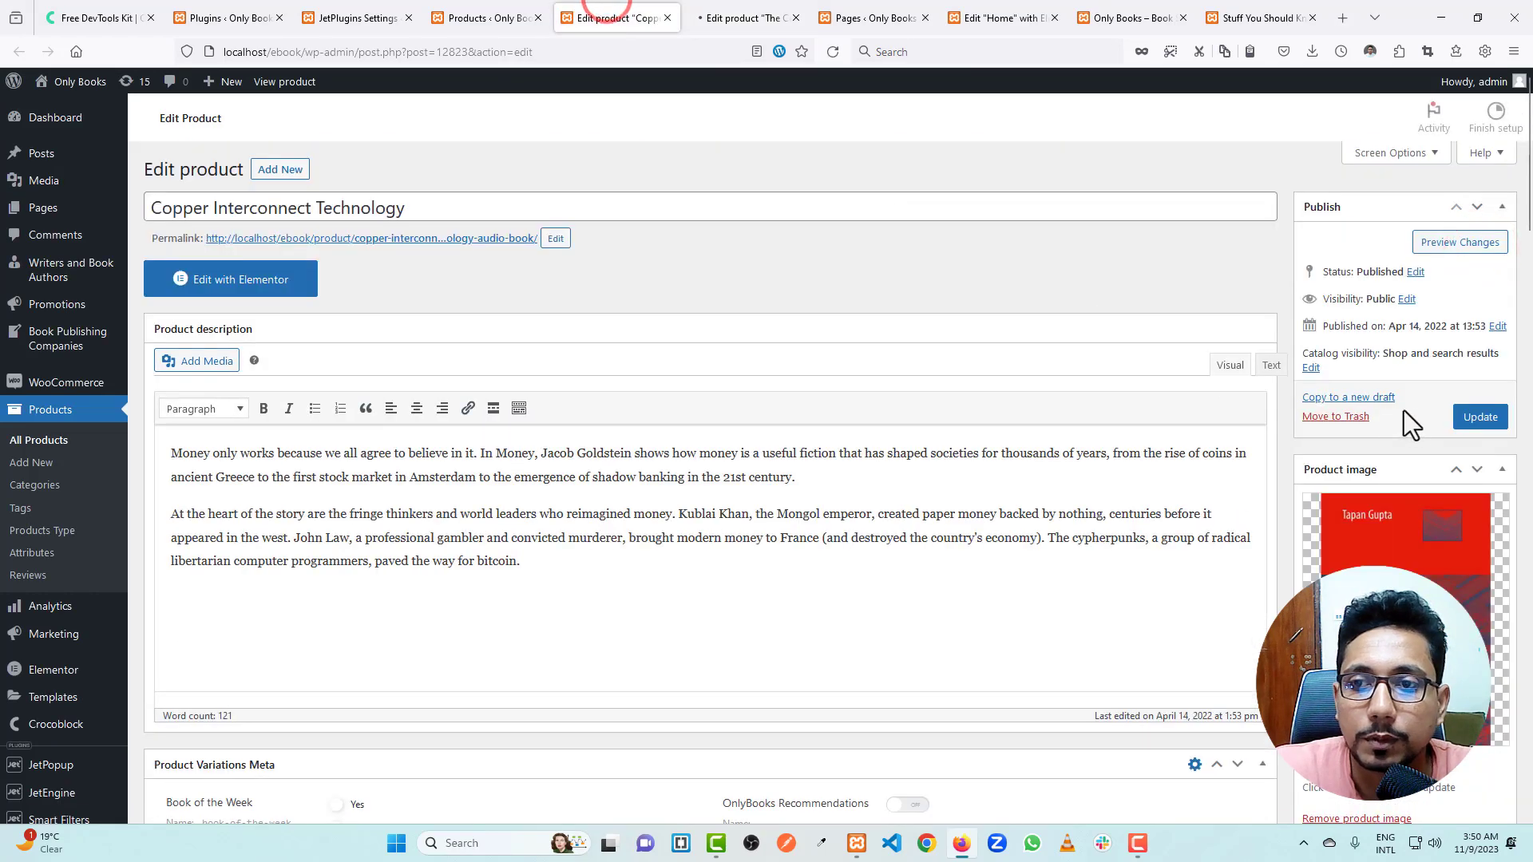
{"action": "scroll", "coordinate": [1403, 410], "scroll_direction": "down", "scroll_amount": 15}
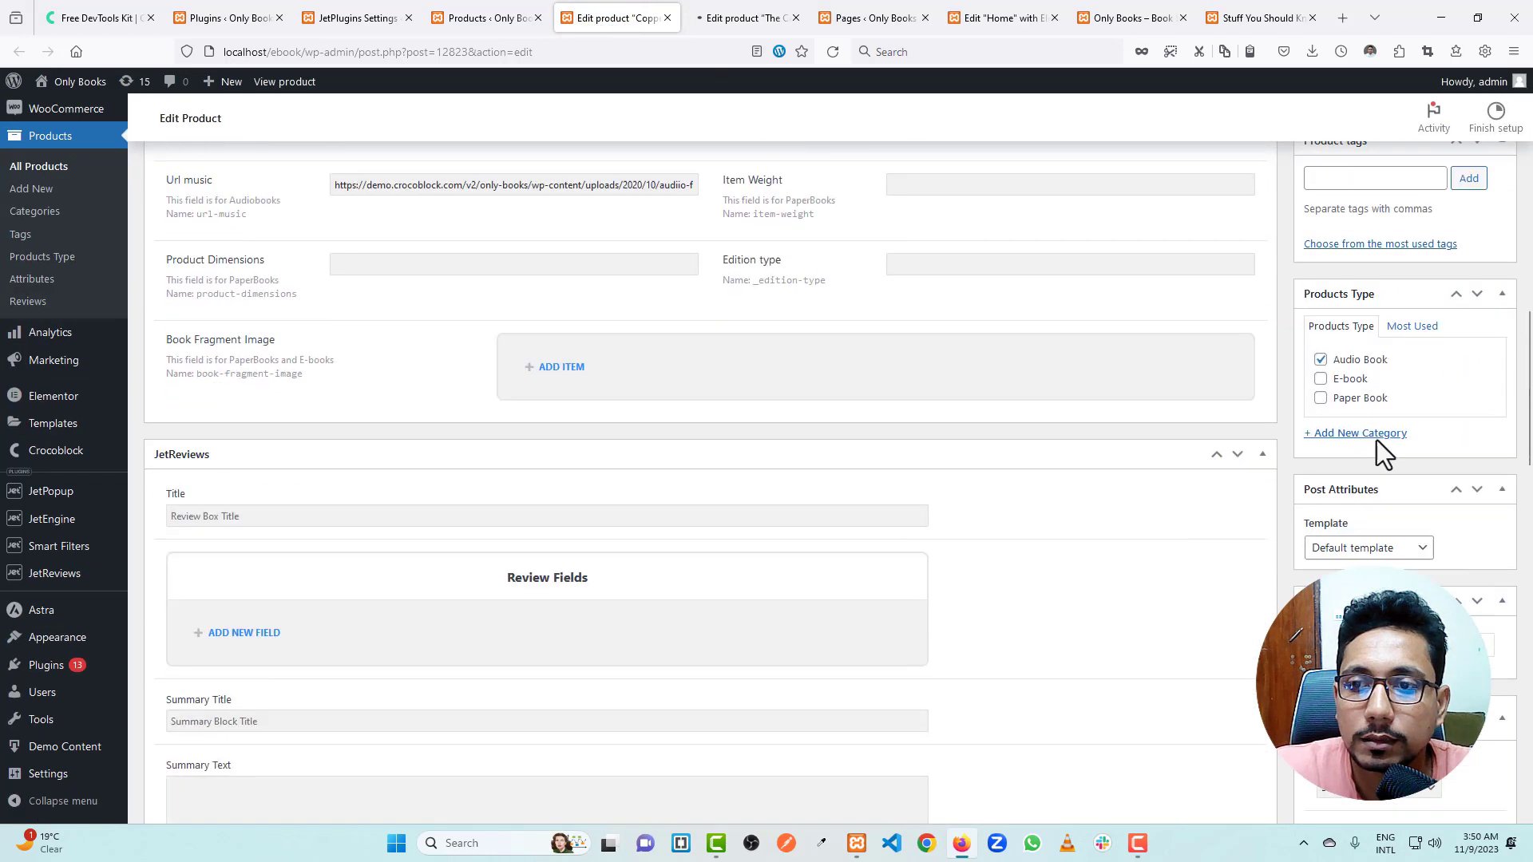
{"action": "scroll", "coordinate": [1376, 440], "scroll_direction": "down", "scroll_amount": 3}
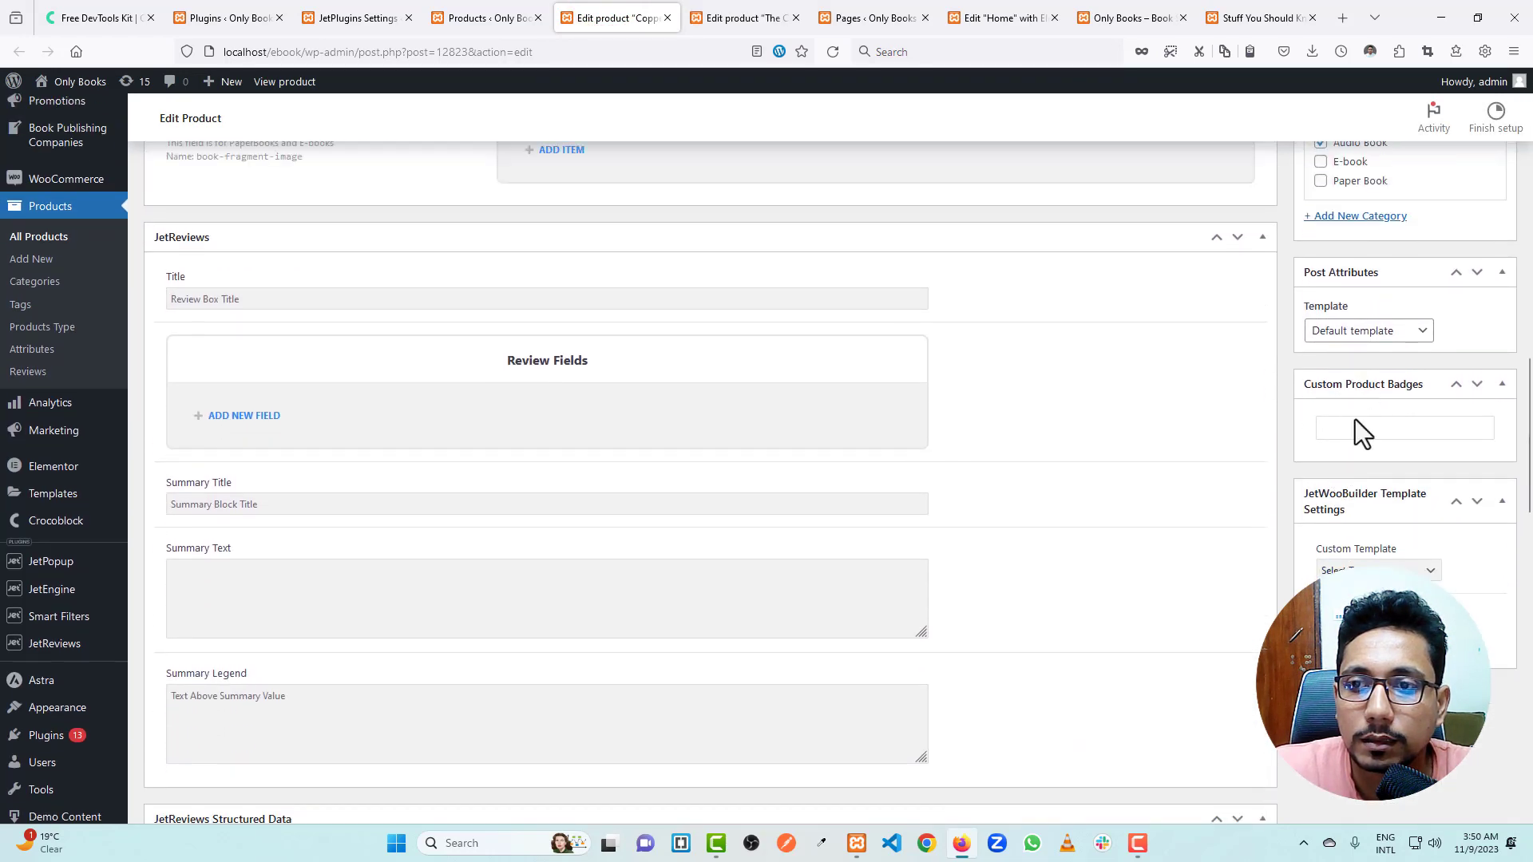
{"action": "left_click", "coordinate": [1362, 429]}
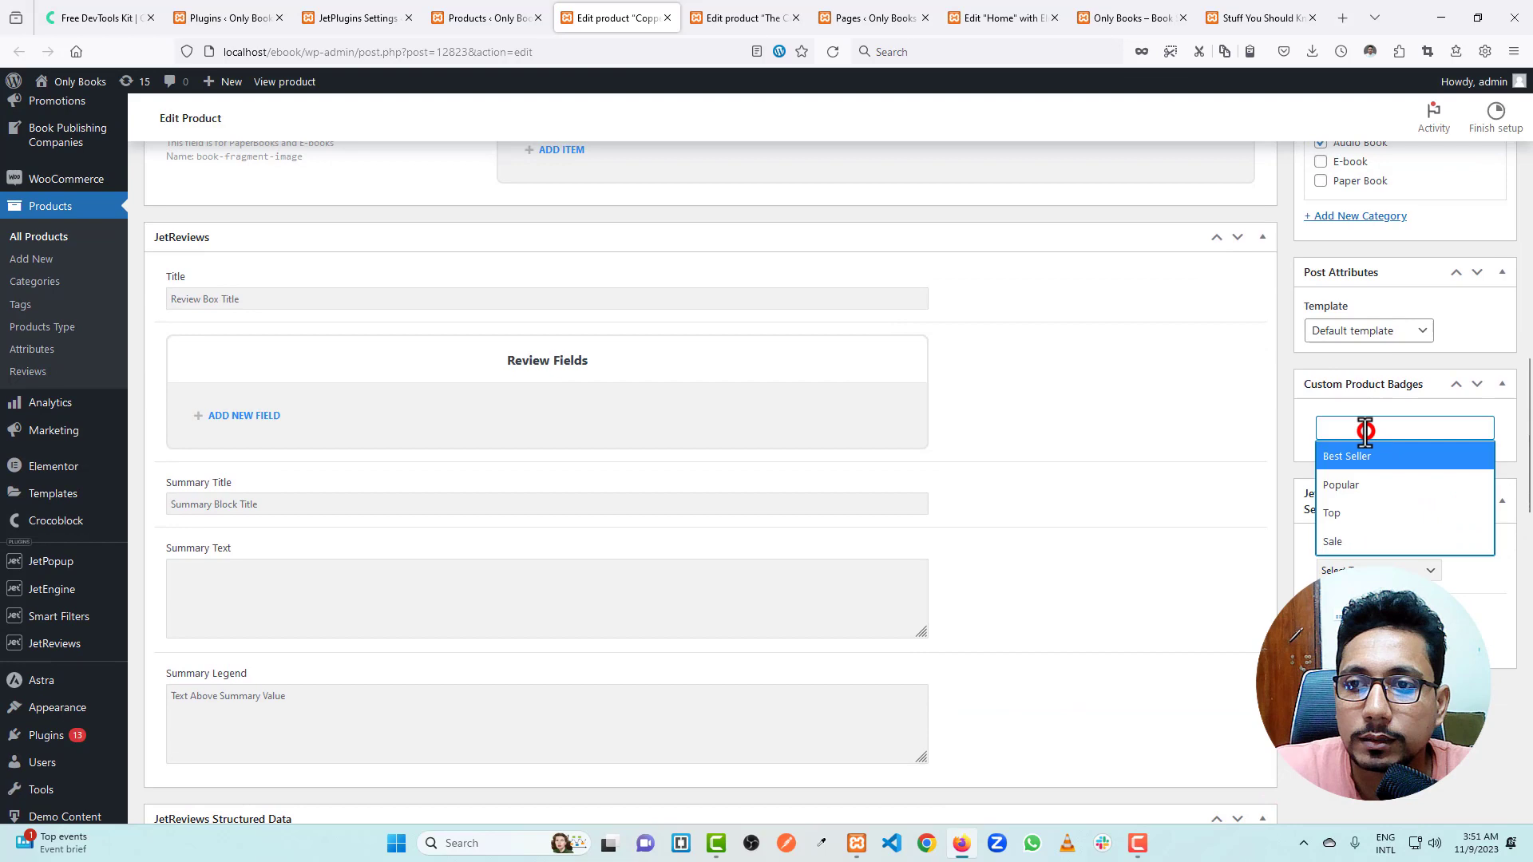
{"action": "left_click", "coordinate": [1384, 514]}
{"action": "scroll", "coordinate": [1287, 441], "scroll_direction": "up", "scroll_amount": 5}
{"action": "scroll", "coordinate": [1287, 441], "scroll_direction": "down", "scroll_amount": 6}
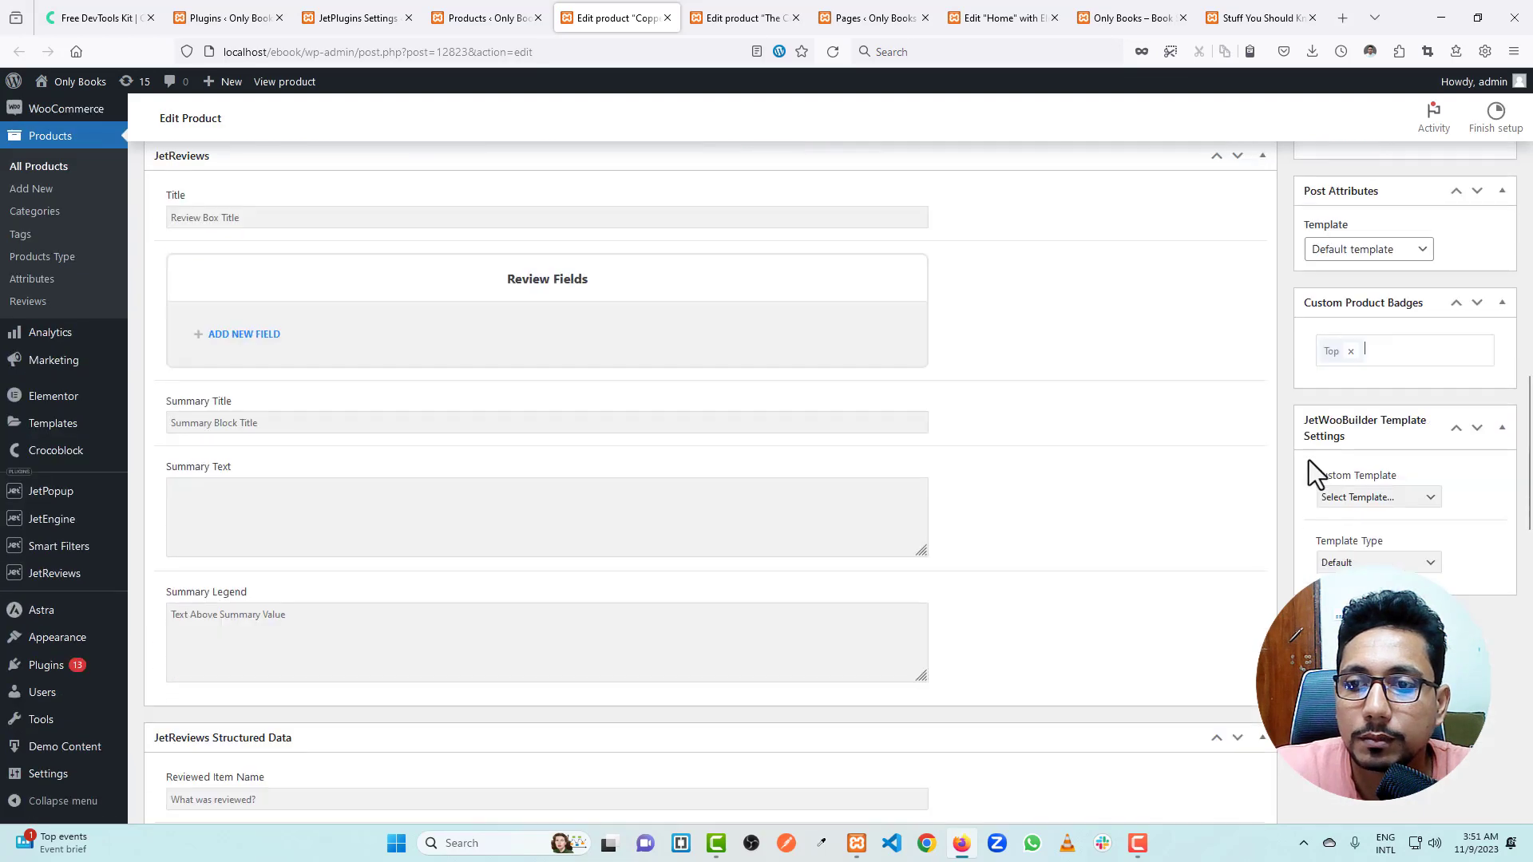
{"action": "left_click", "coordinate": [1389, 351]}
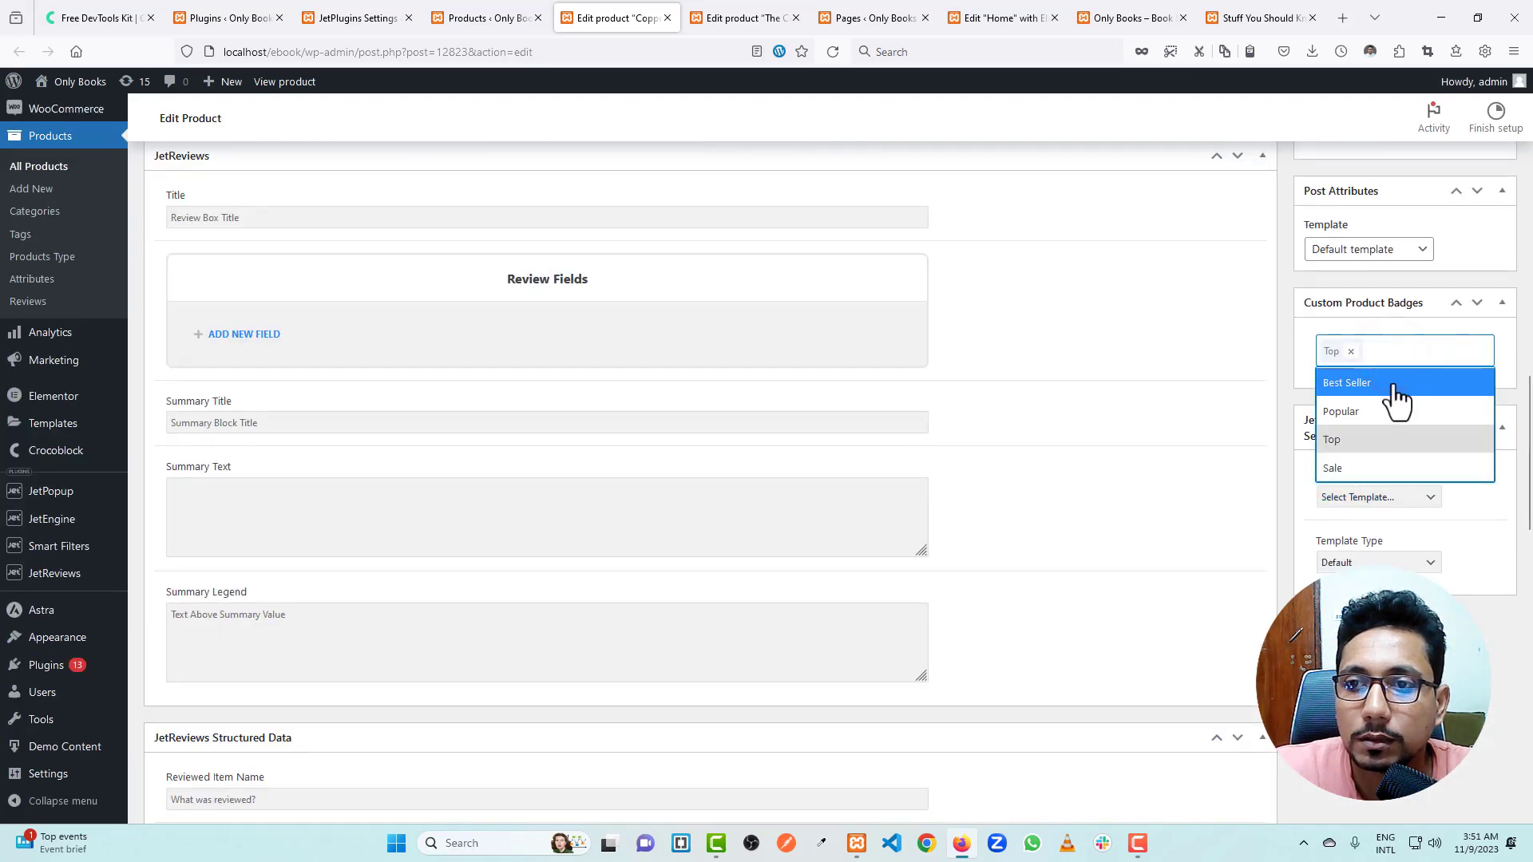
{"action": "left_click", "coordinate": [1394, 385]}
{"action": "scroll", "coordinate": [1278, 375], "scroll_direction": "up", "scroll_amount": 10}
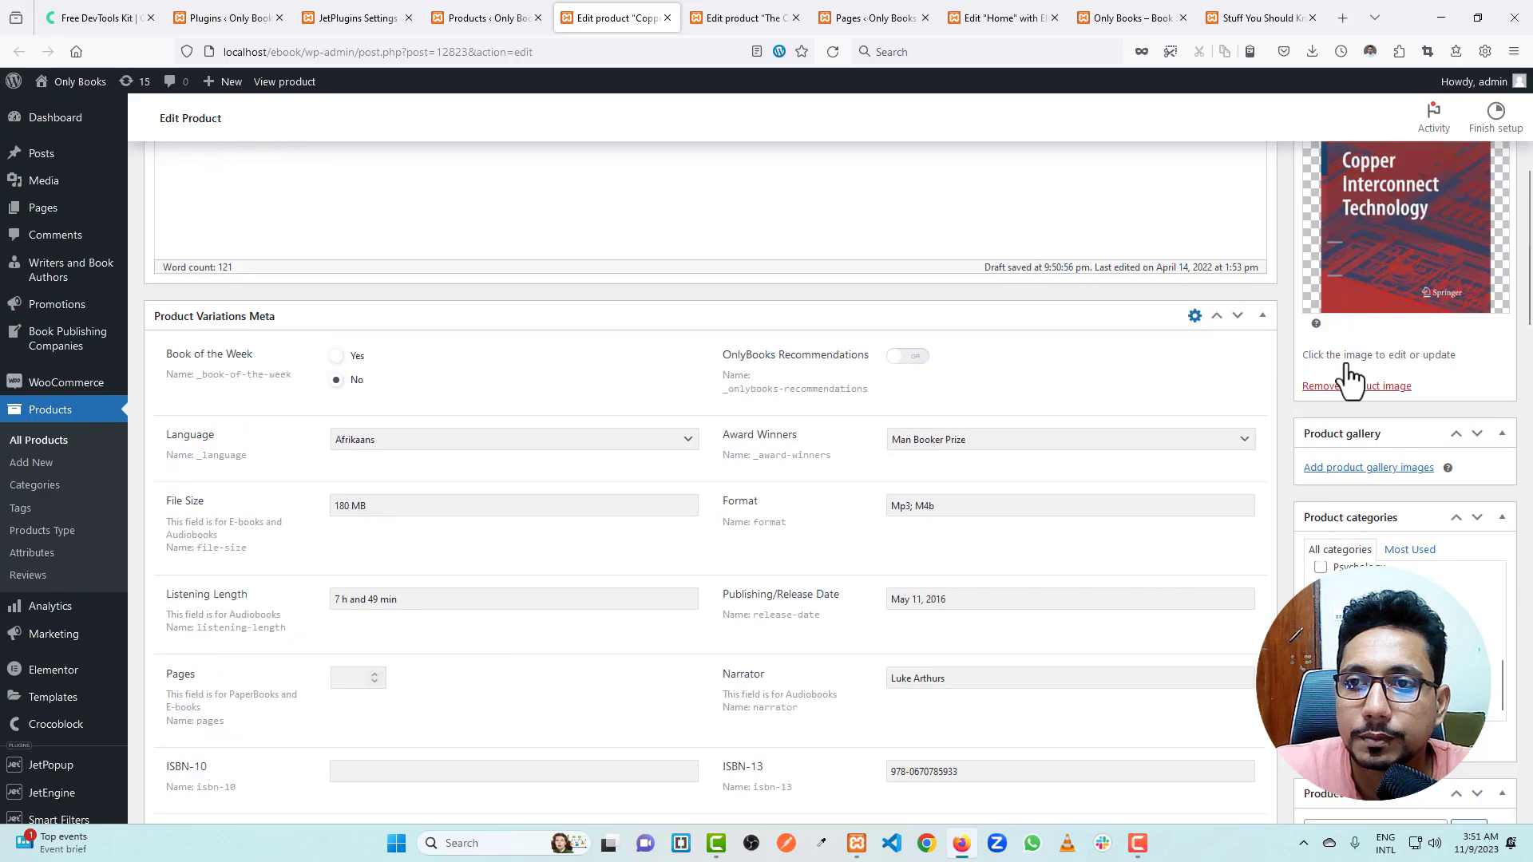
{"action": "scroll", "coordinate": [1350, 380], "scroll_direction": "up", "scroll_amount": 4}
{"action": "left_click", "coordinate": [1478, 253]}
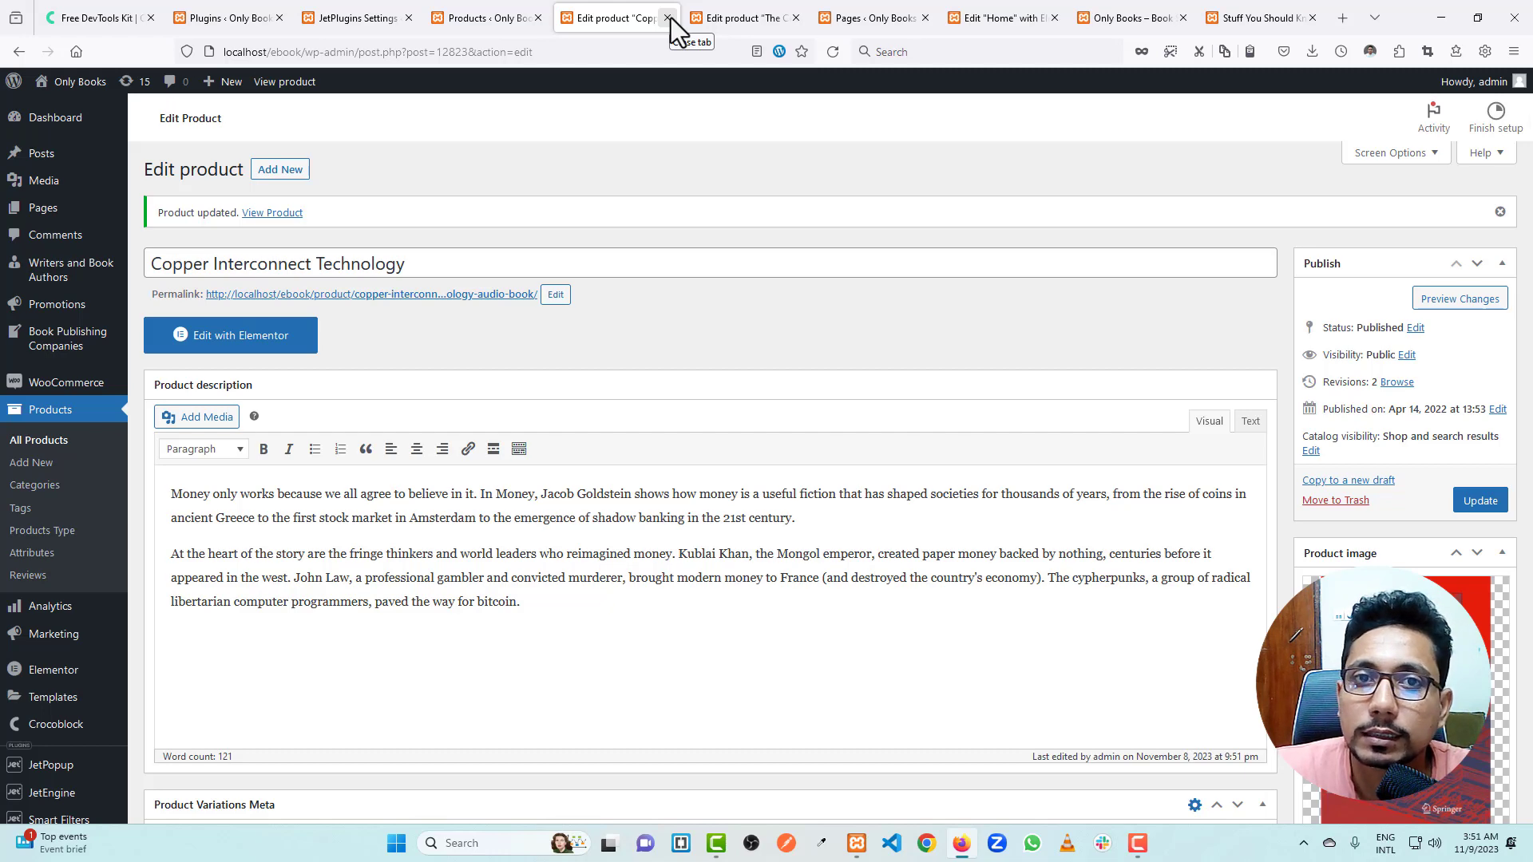
Step: Close both product editing pages and reload the Home page in the Elementor editor
{"action": "left_click", "coordinate": [668, 18]}
{"action": "left_click", "coordinate": [669, 16]}
{"action": "left_click", "coordinate": [759, 17]}
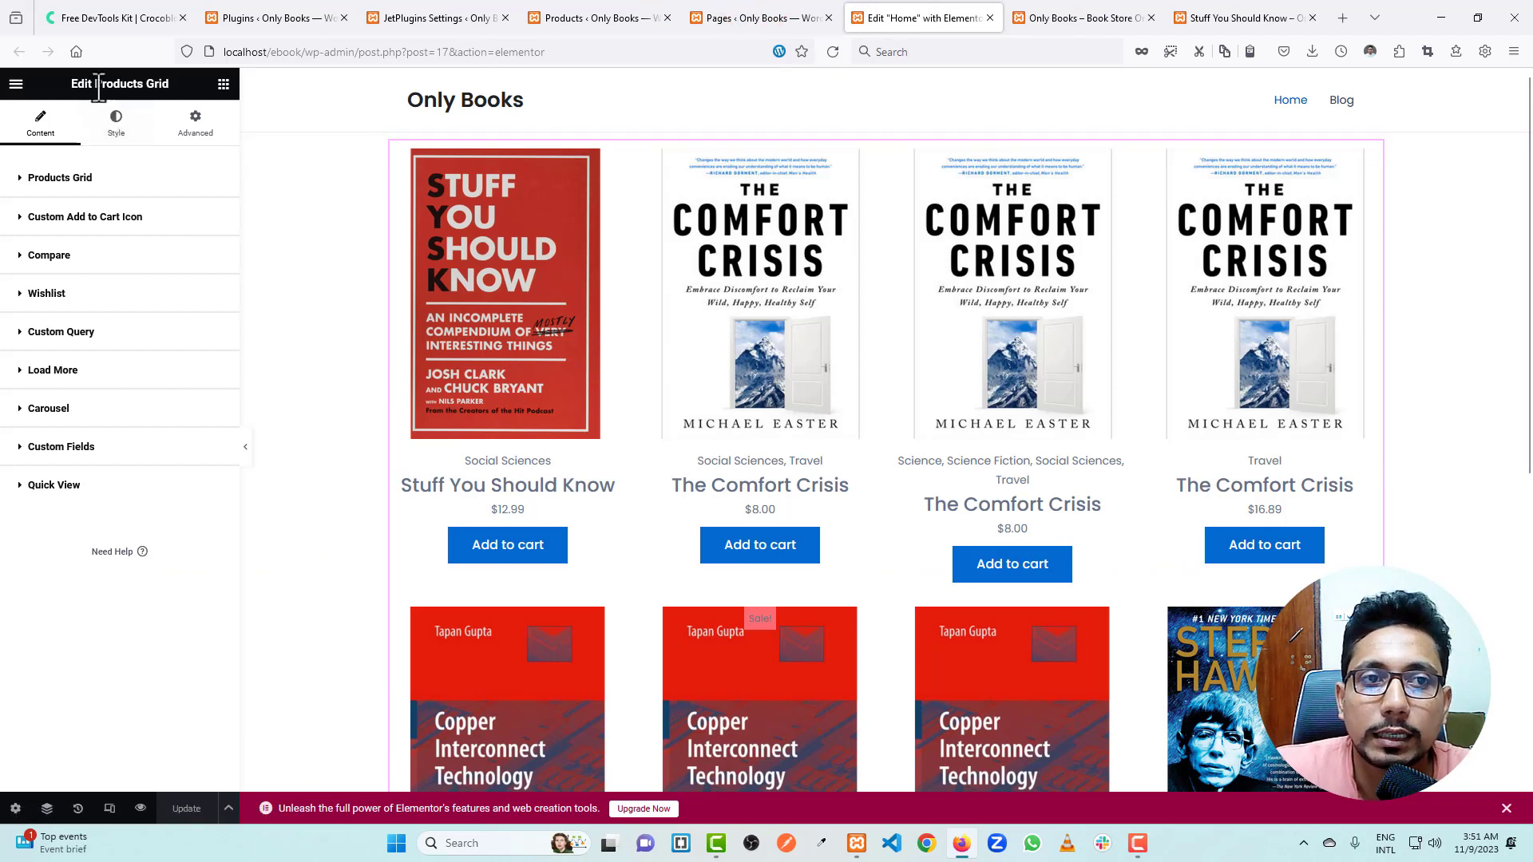
{"action": "left_click_drag", "start_coordinate": [95, 83], "coordinate": [168, 83]}
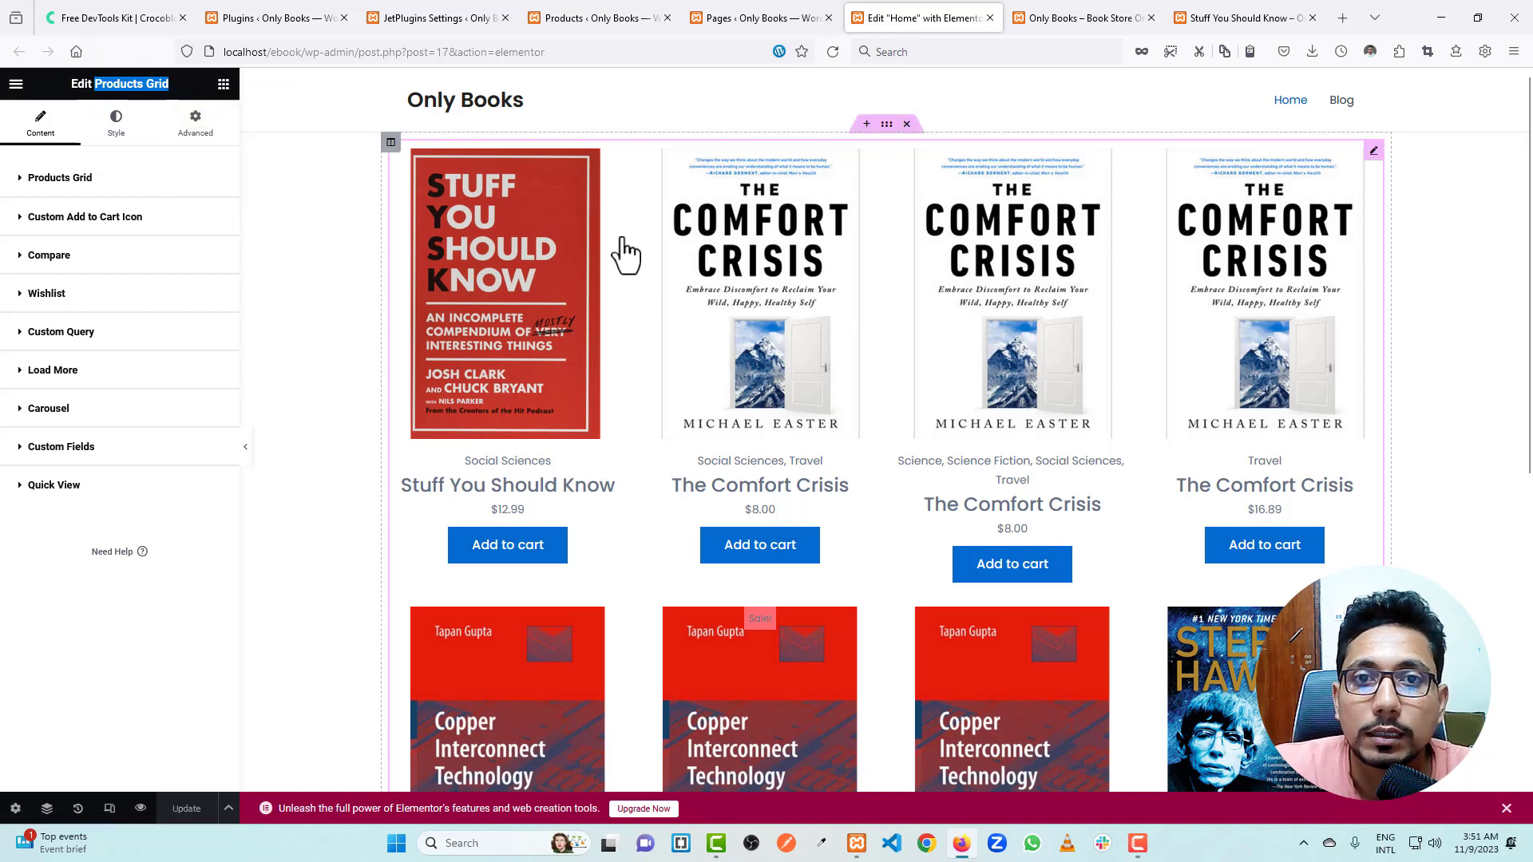
{"action": "left_click", "coordinate": [1372, 152]}
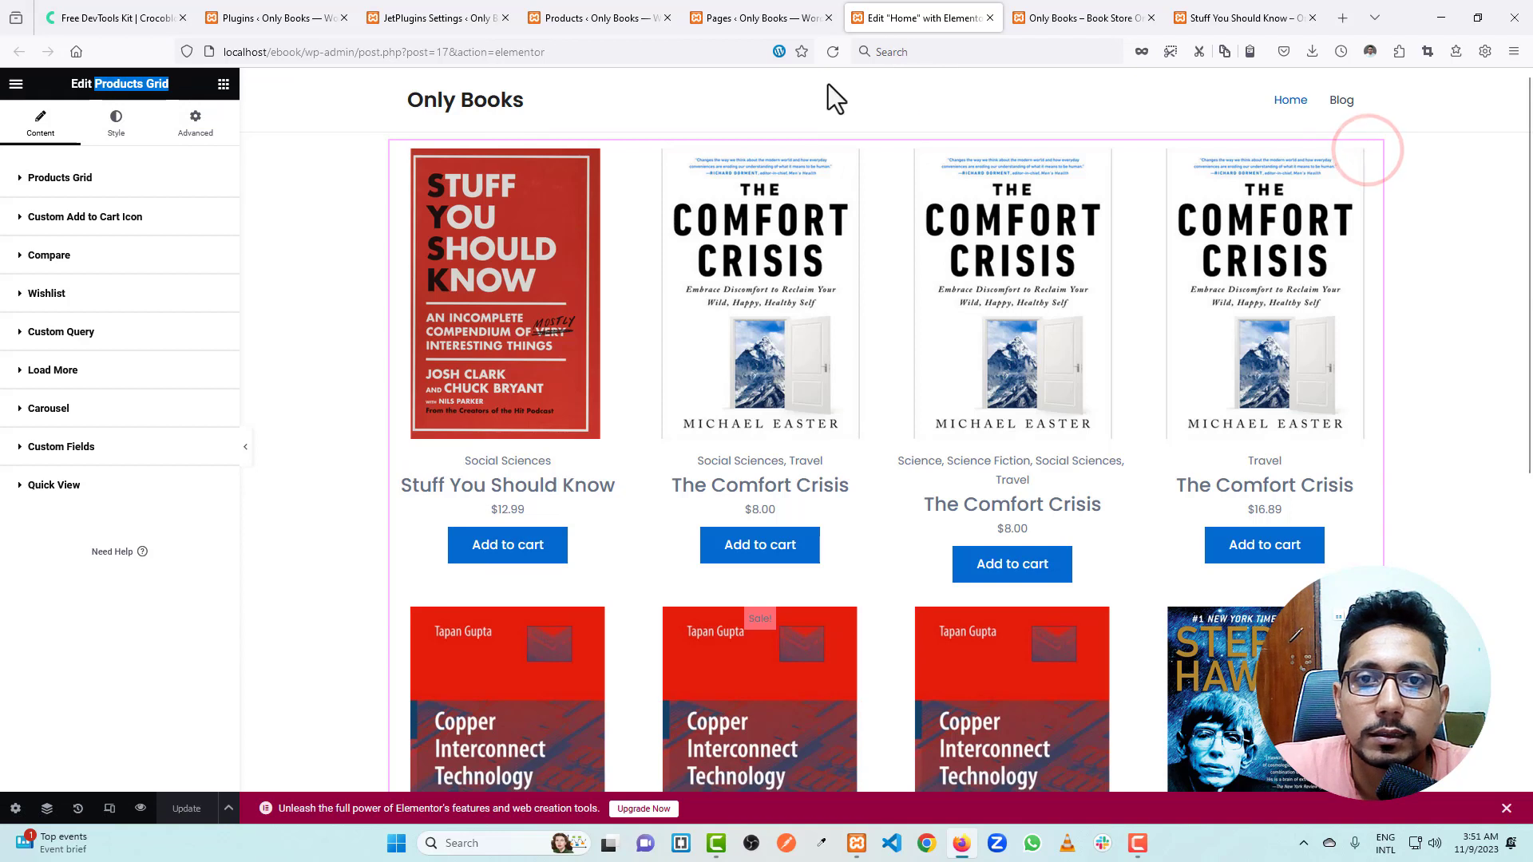
{"action": "left_click", "coordinate": [832, 51]}
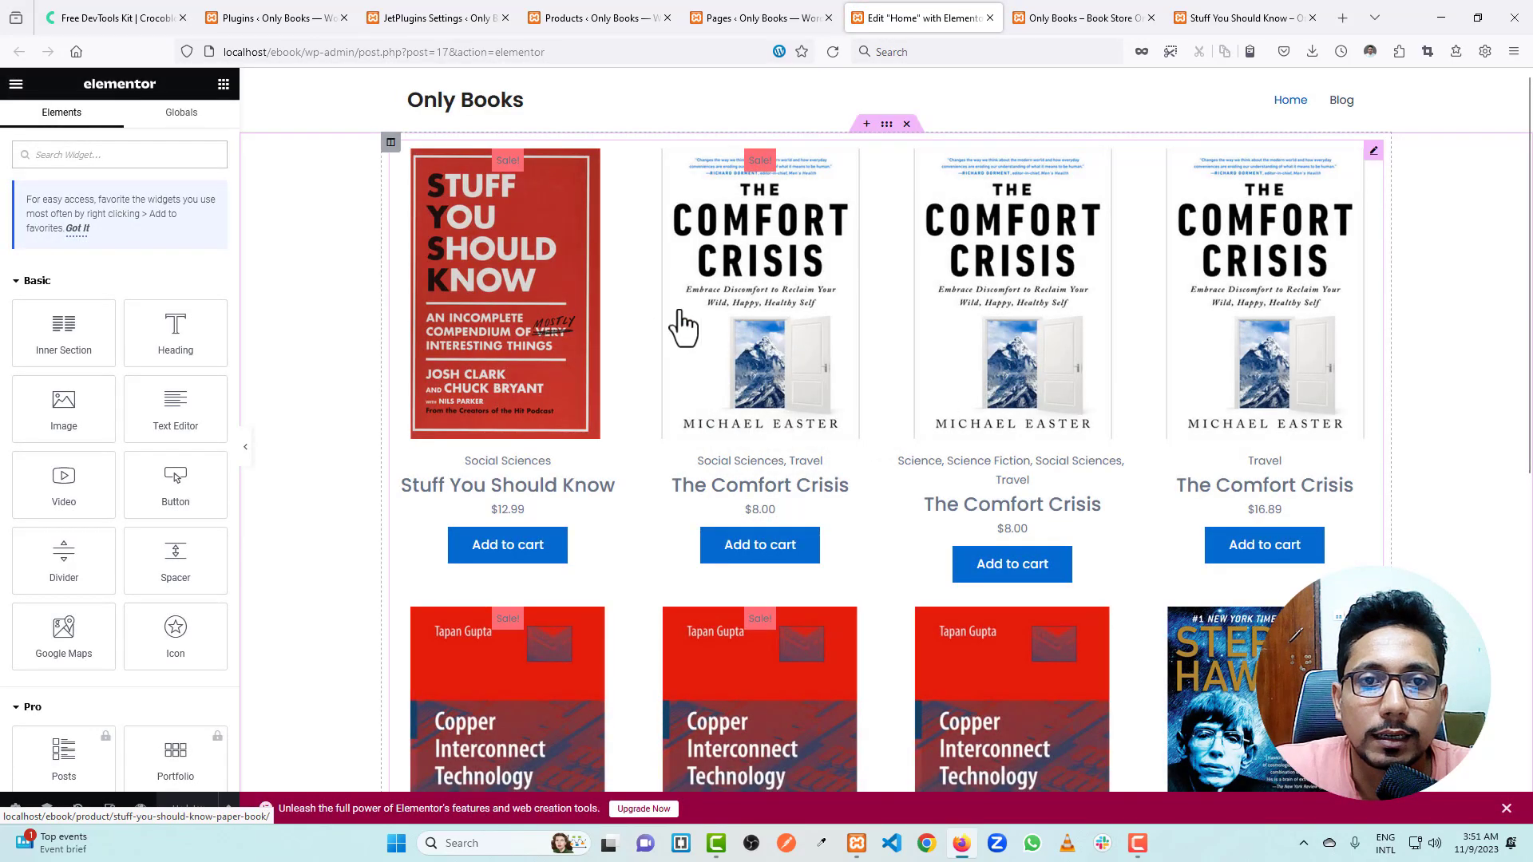
Step: Enable custom badges for the Home page's Products Grid widget in its Custom Badges settings
{"action": "left_click", "coordinate": [1375, 151]}
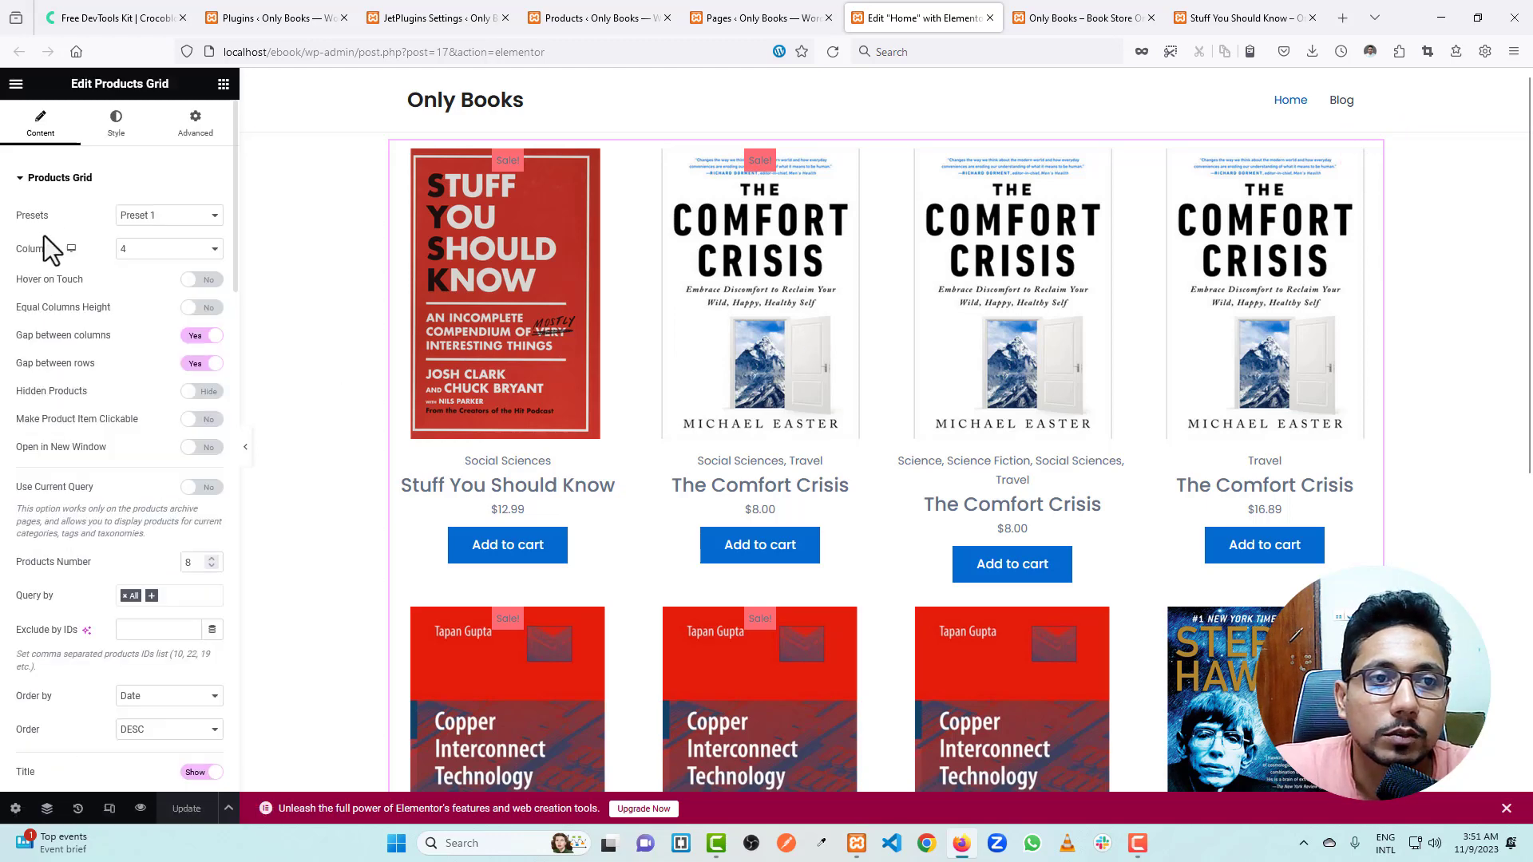
{"action": "left_click", "coordinate": [57, 179]}
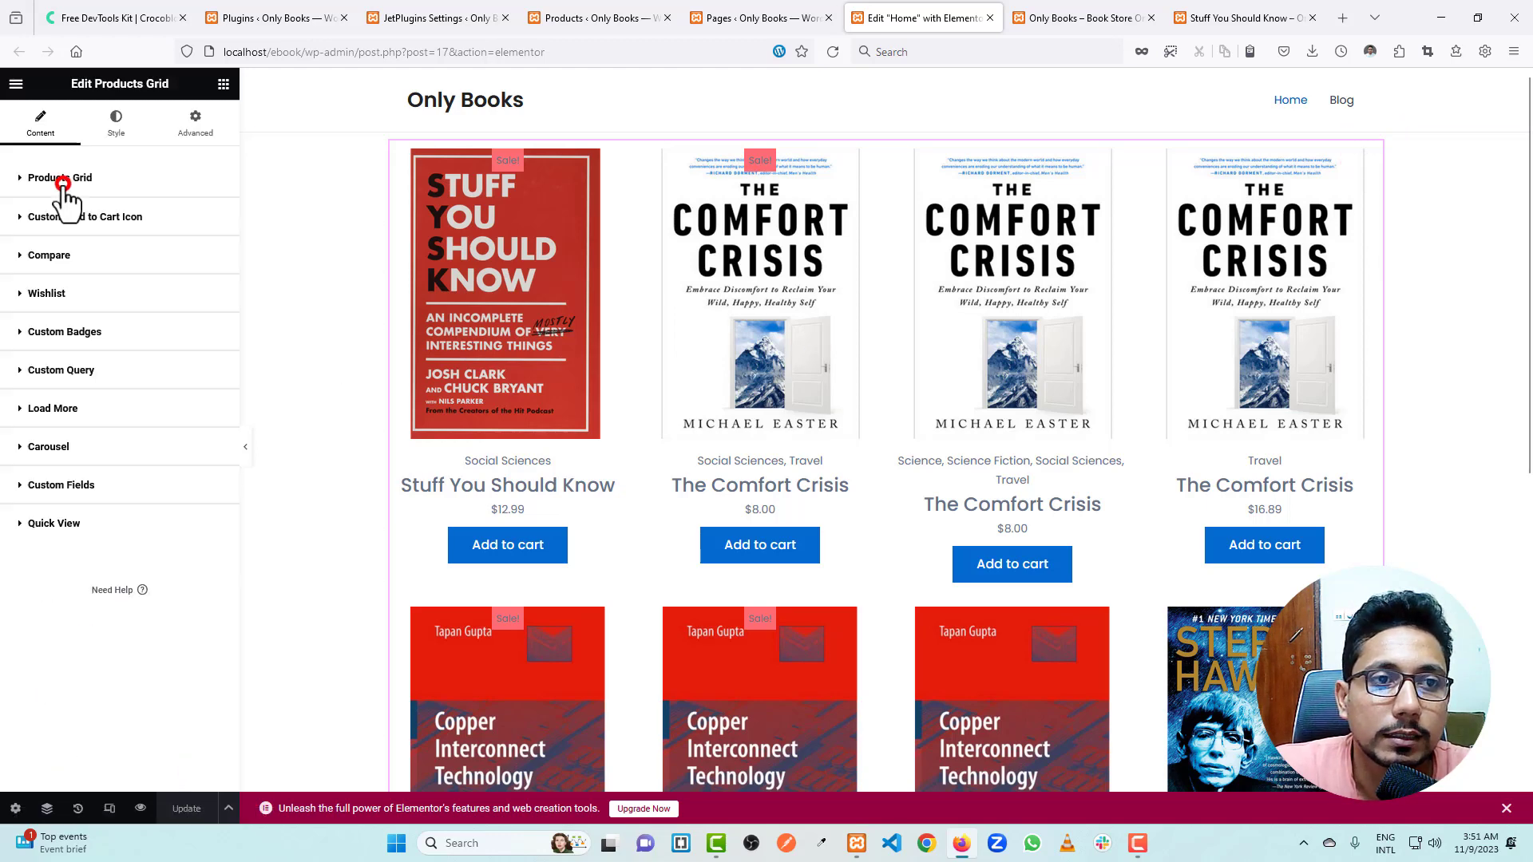
{"action": "left_click", "coordinate": [80, 332]}
{"action": "left_click", "coordinate": [206, 367]}
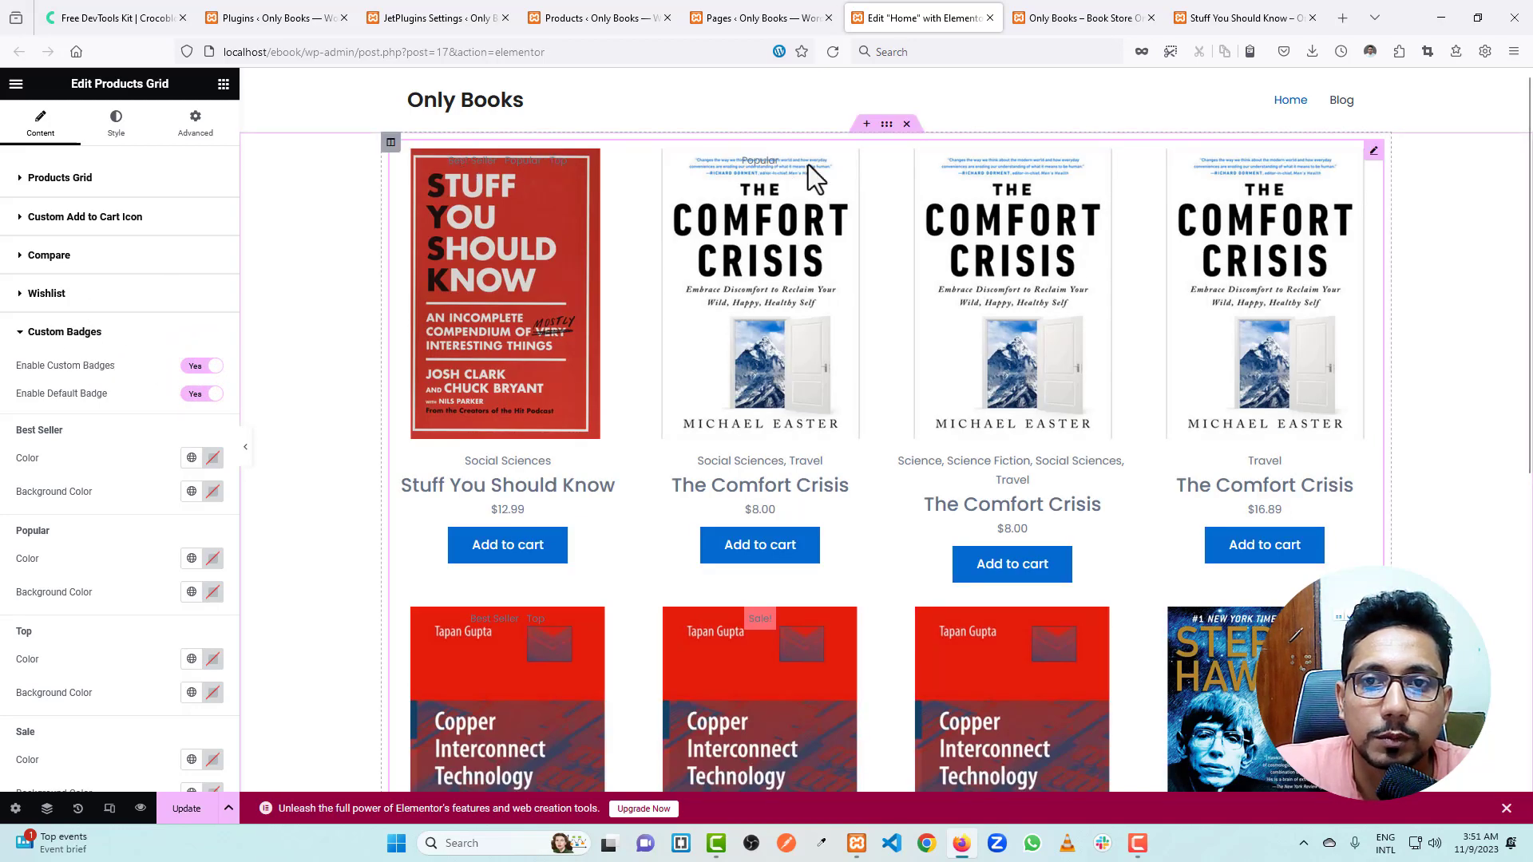
Step: Examine the badges on the product grid and the color and background color settings for Best Seller, Popular, Top and Sale
{"action": "scroll", "coordinate": [548, 616], "scroll_direction": "down", "scroll_amount": 2}
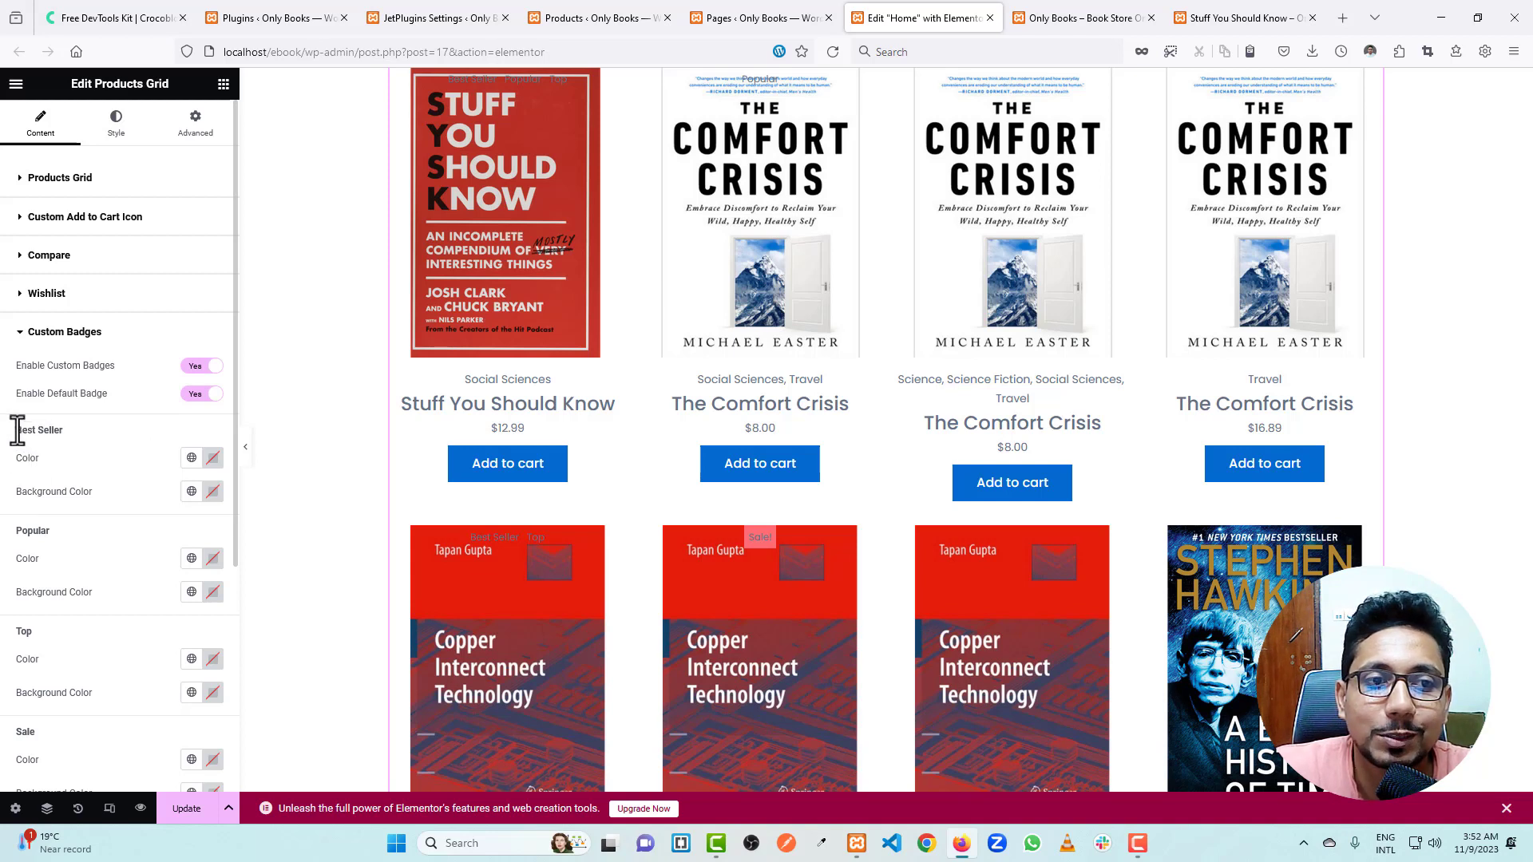
{"action": "left_click_drag", "start_coordinate": [18, 431], "coordinate": [63, 433]}
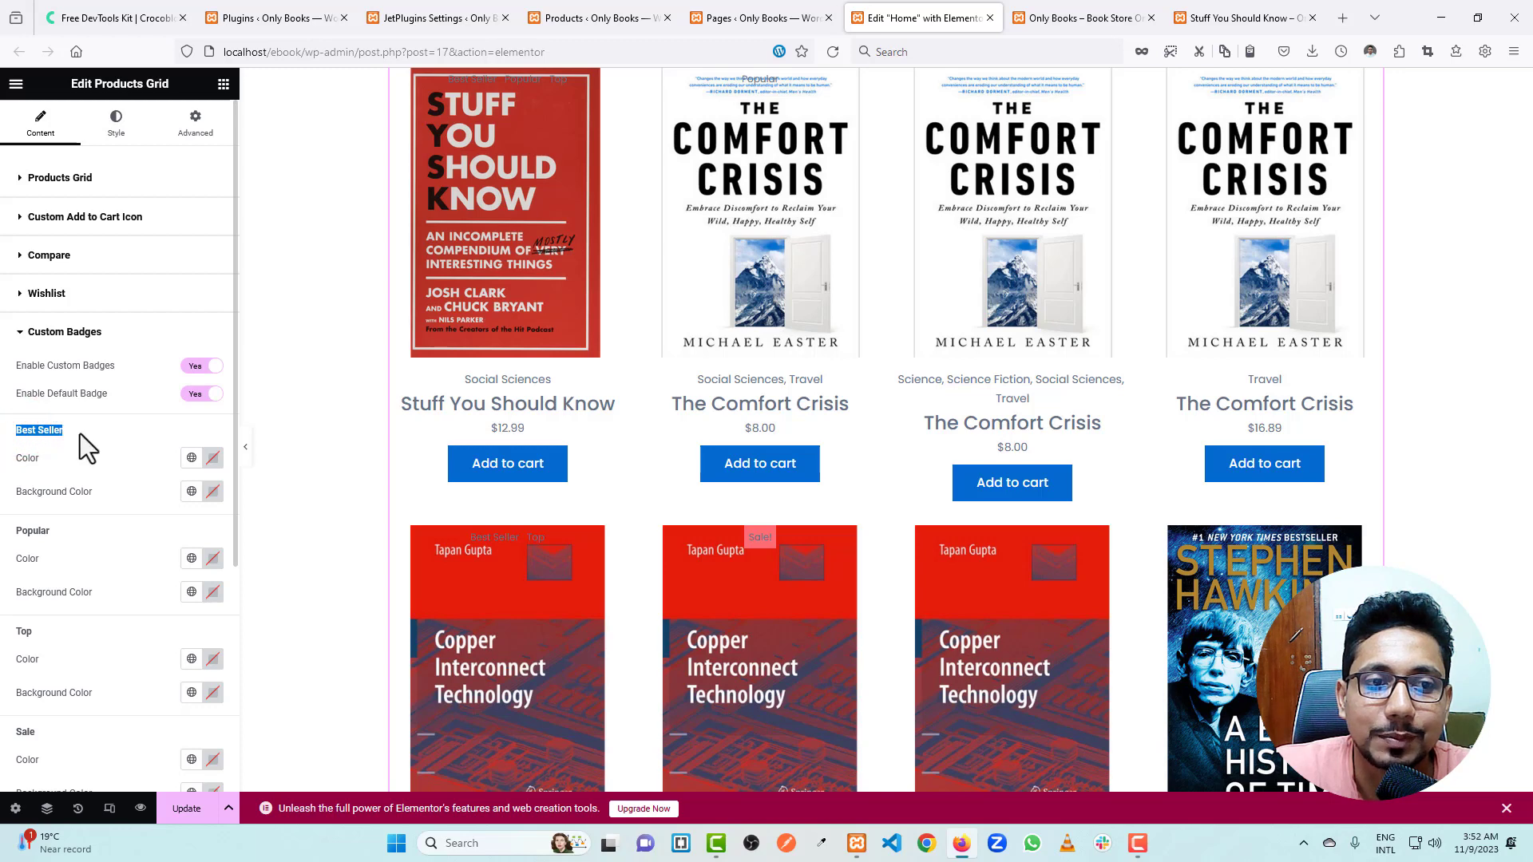
{"action": "left_click", "coordinate": [26, 531]}
{"action": "left_click_drag", "start_coordinate": [16, 629], "coordinate": [45, 631]}
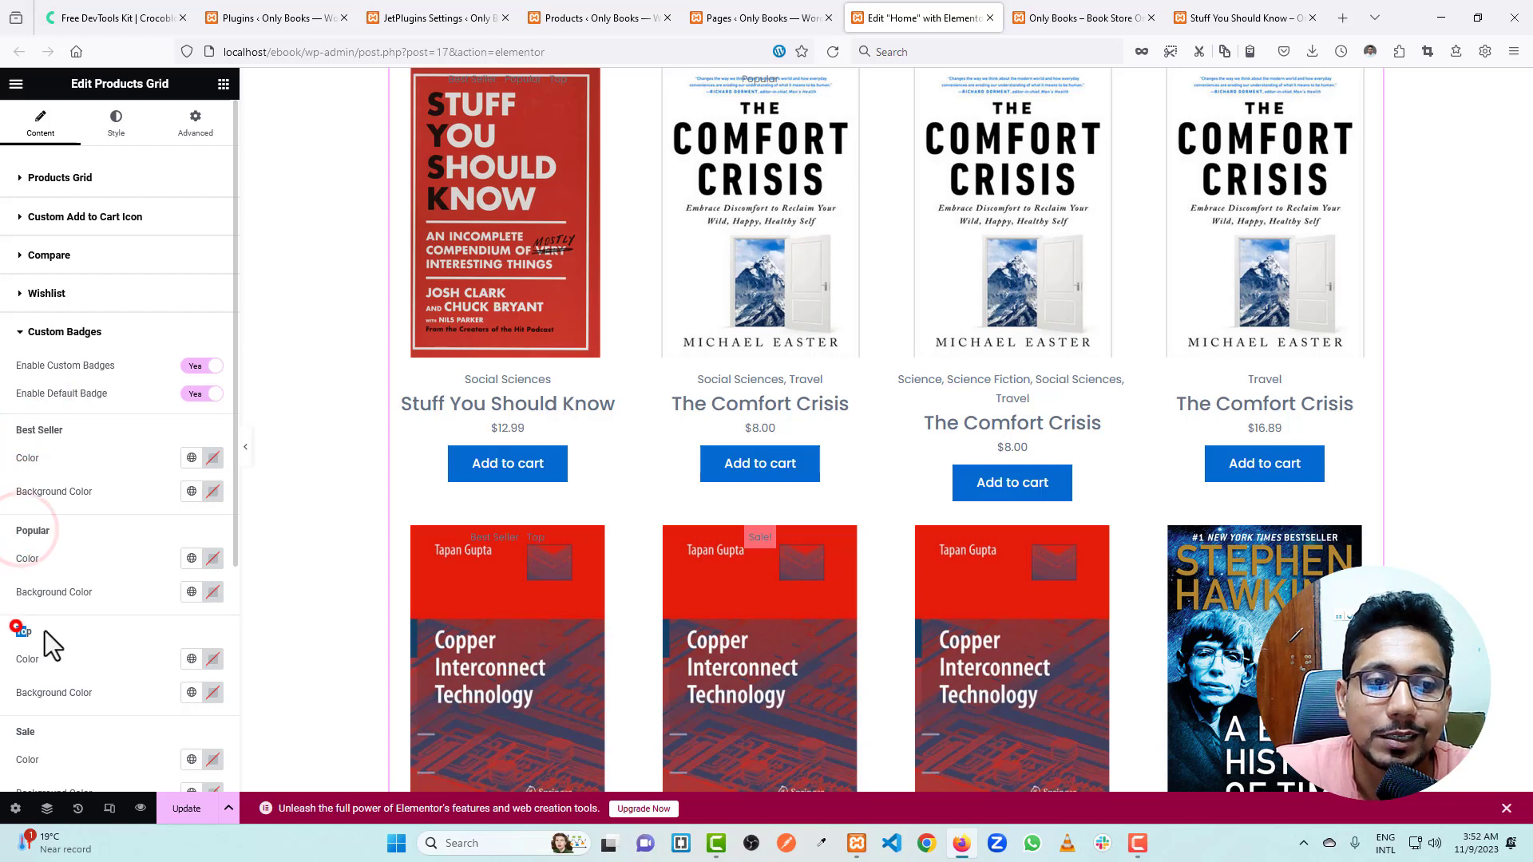
{"action": "scroll", "coordinate": [72, 639], "scroll_direction": "down", "scroll_amount": 2}
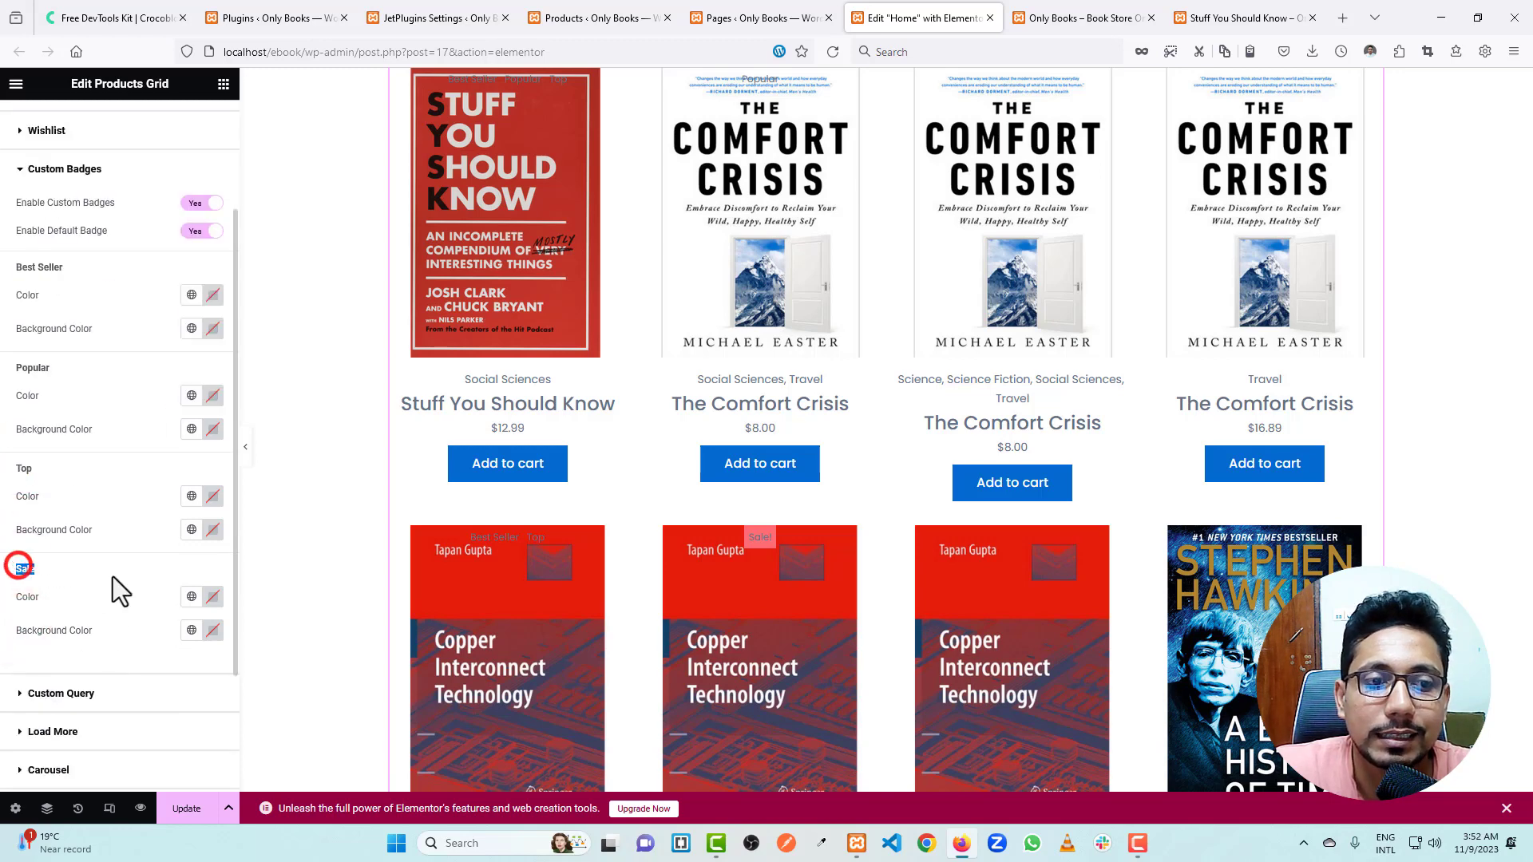
{"action": "scroll", "coordinate": [117, 574], "scroll_direction": "up", "scroll_amount": 2}
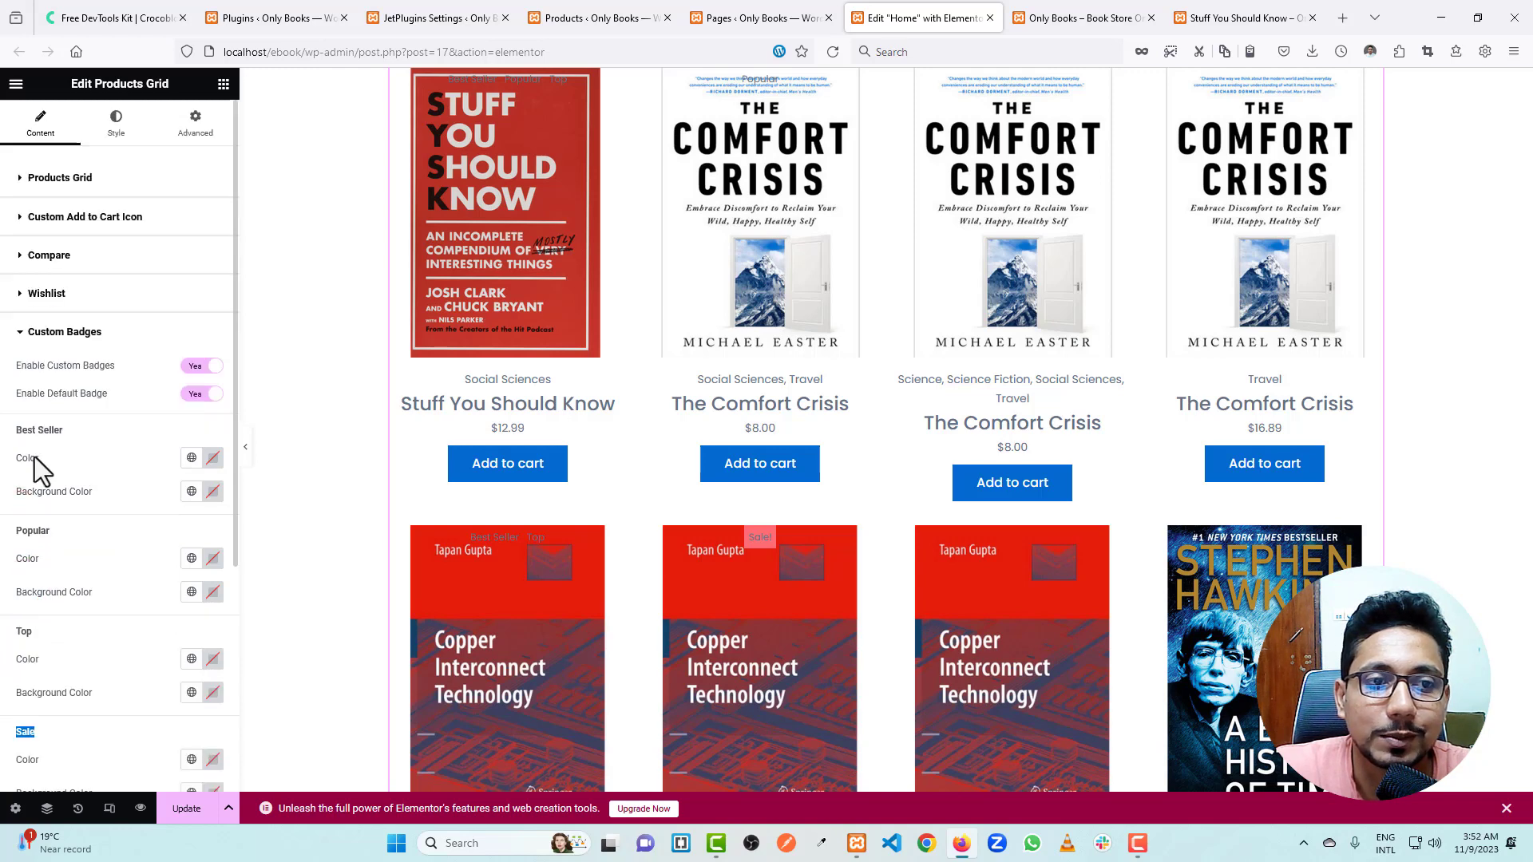